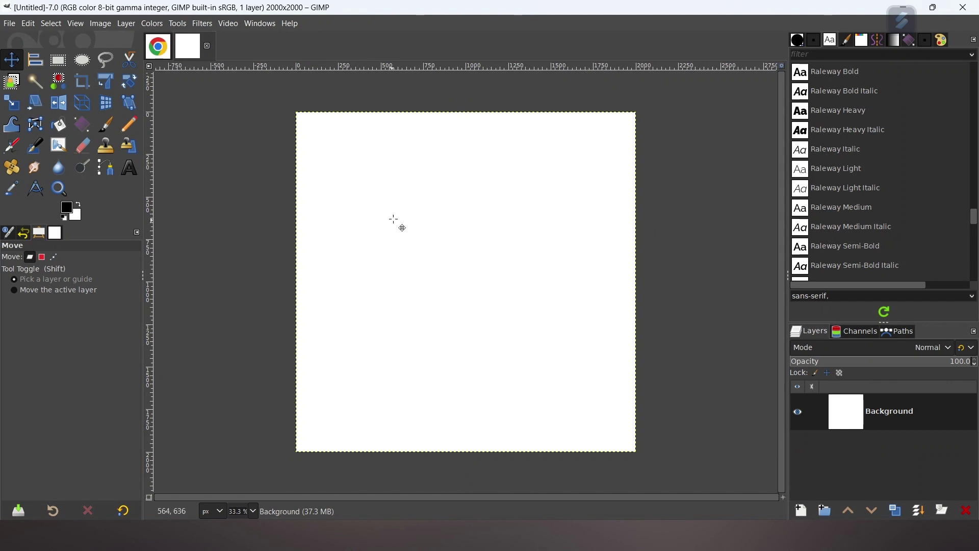
Add a horizontal guide at 50% of the image height.
click(97, 24)
mouse_move(173, 329)
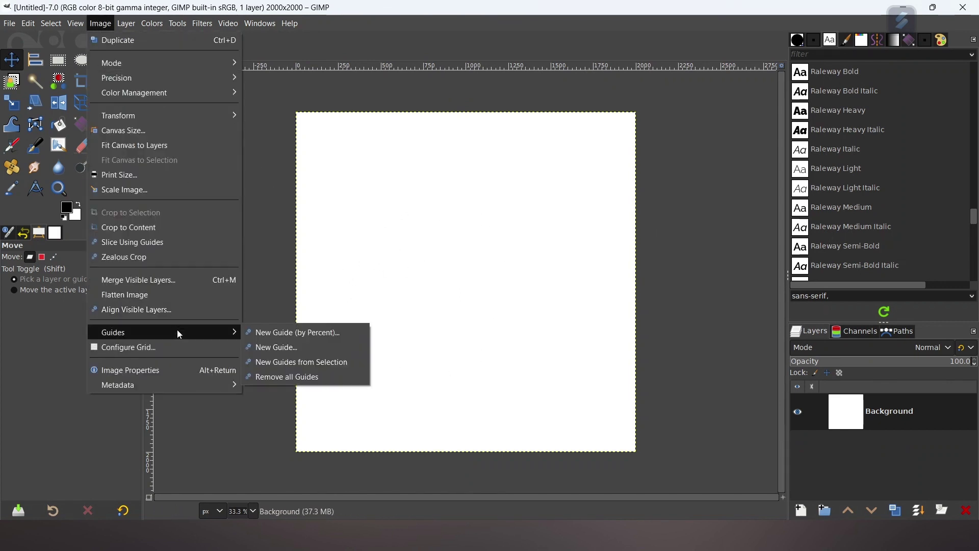
click(286, 333)
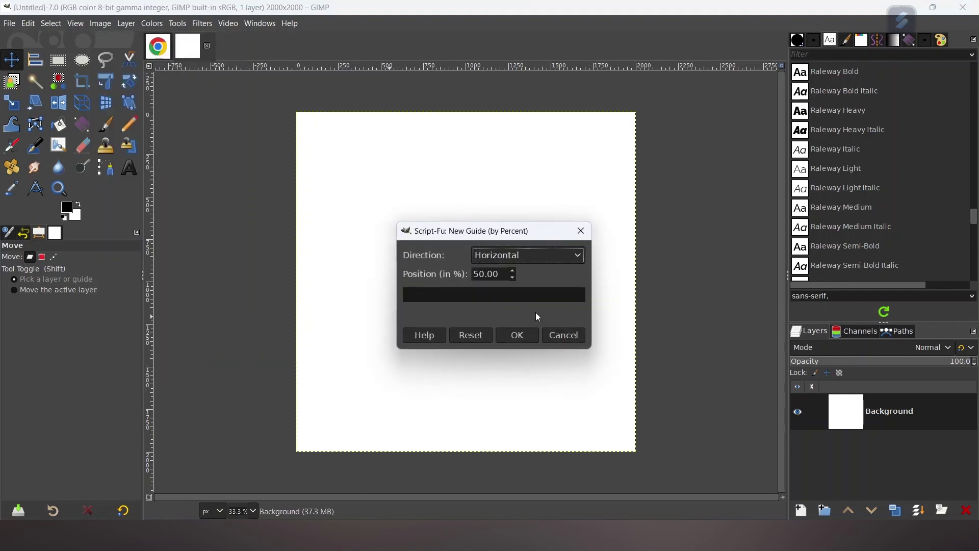
click(525, 338)
Add a vertical guide at 50% so both guides cross at the canvas centre.
click(101, 23)
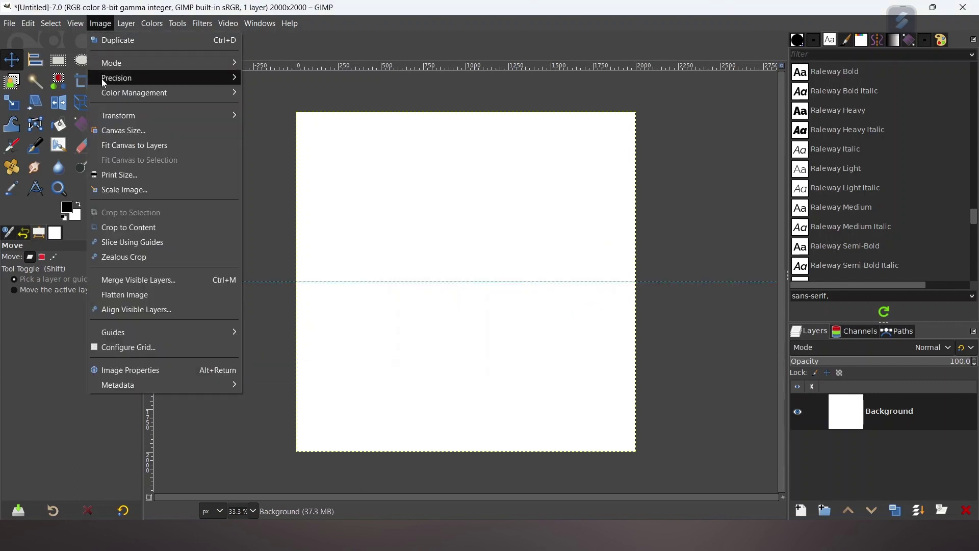
mouse_move(131, 331)
click(274, 334)
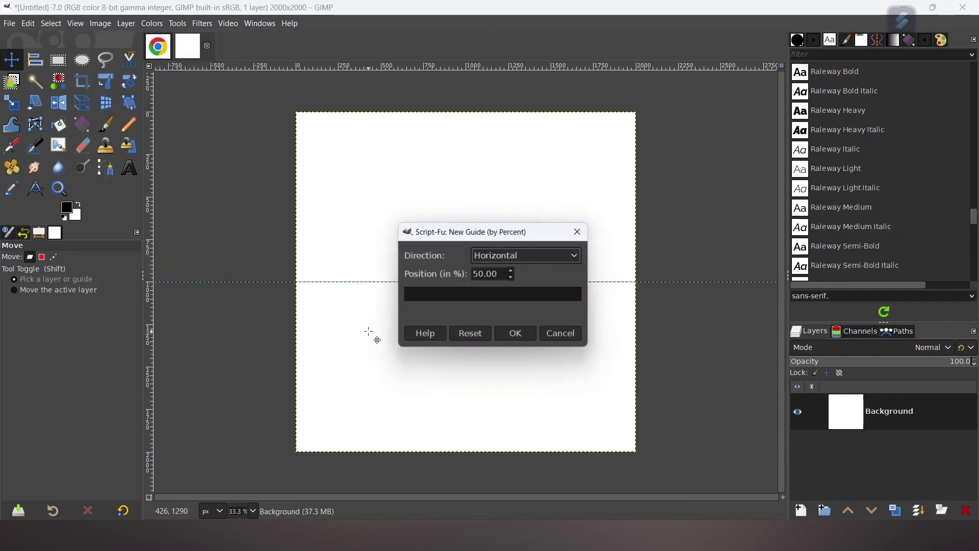
click(519, 259)
click(512, 284)
click(522, 338)
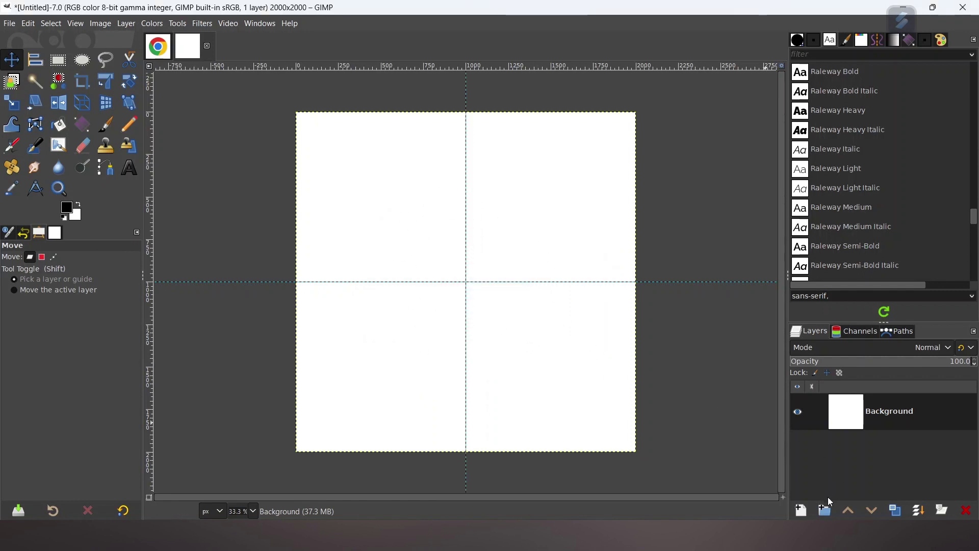
Add a transparent layer named "blue circle" and set the foreground colour to blue 1b73e8, sampled from the centre of the reference Chrome logo.
click(801, 510)
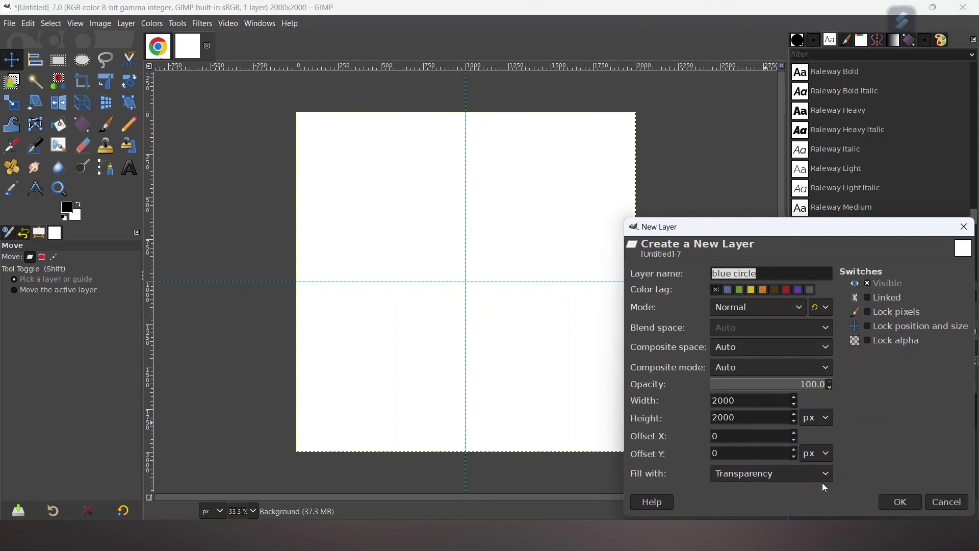
click(892, 504)
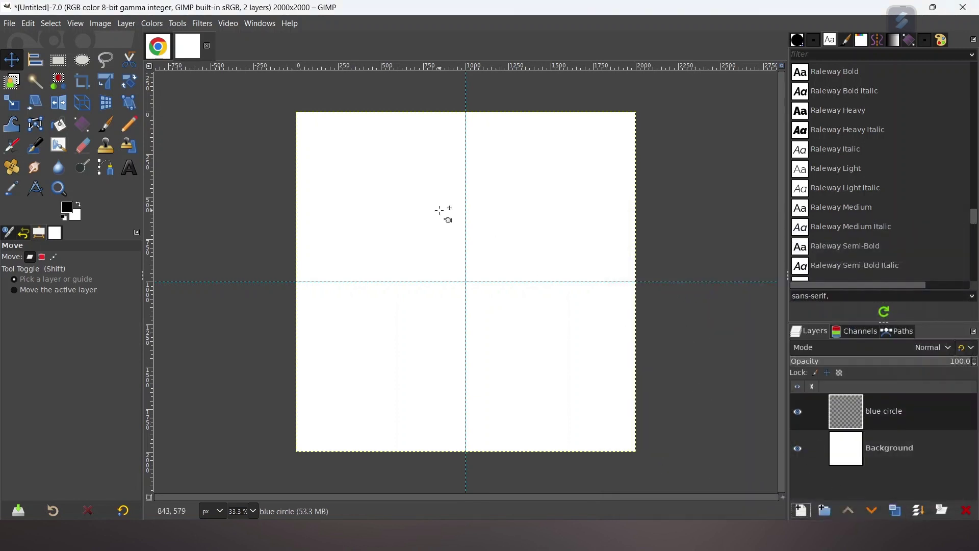
click(159, 55)
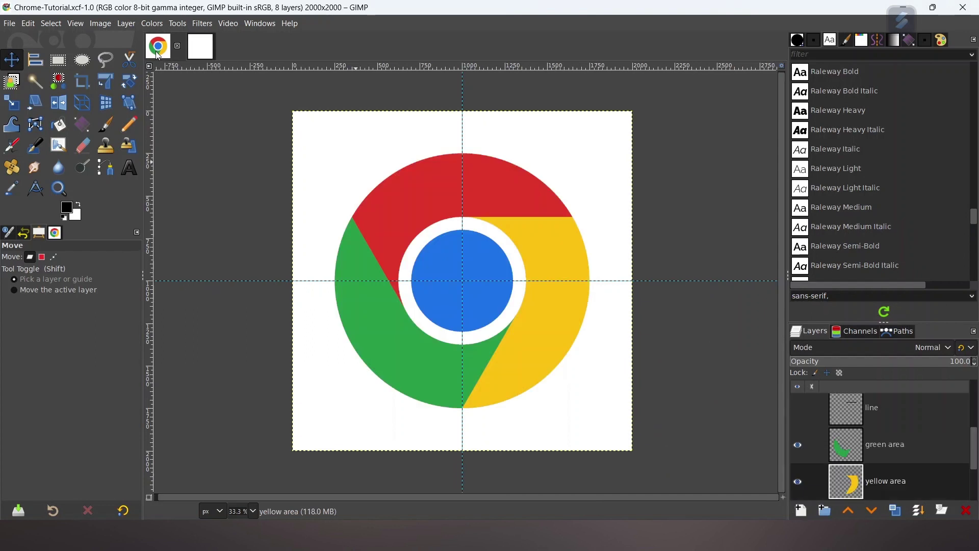
click(67, 209)
click(902, 281)
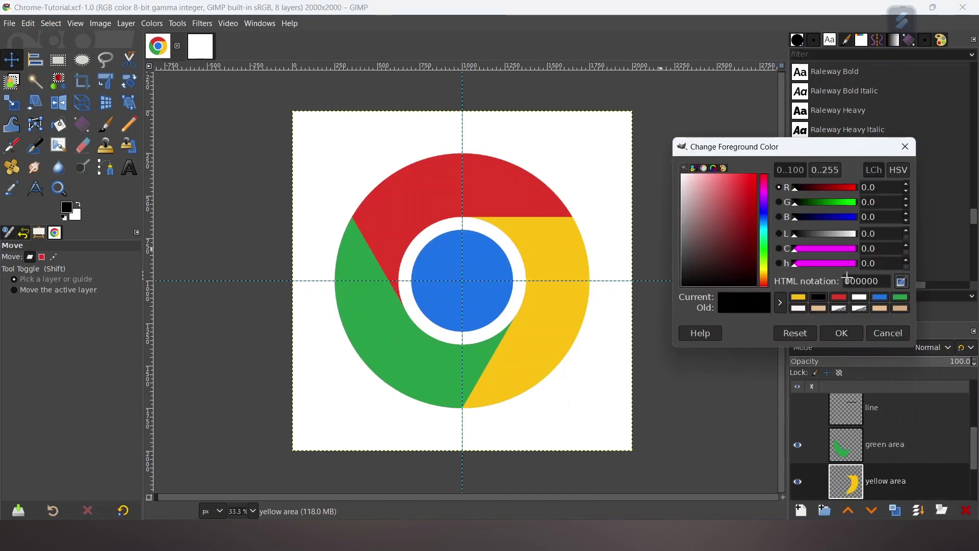
click(488, 259)
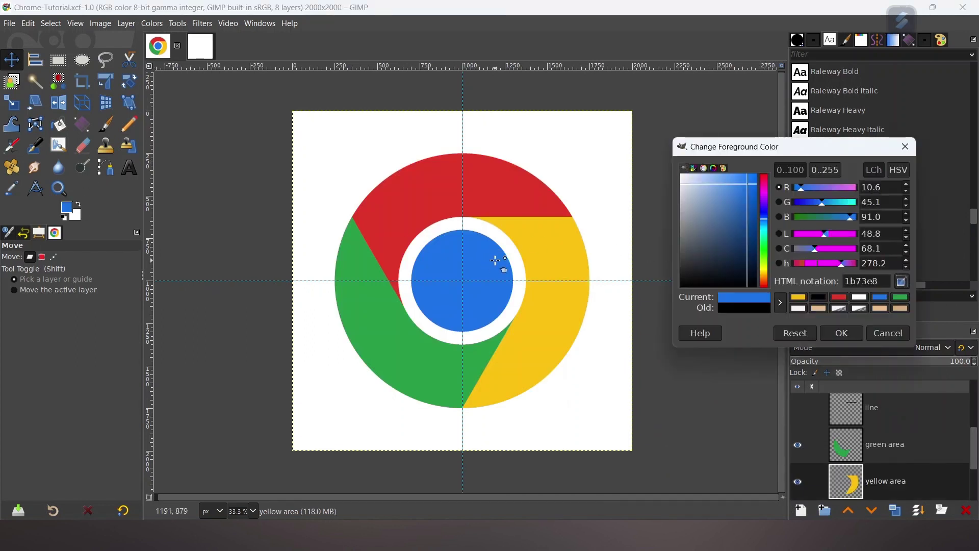
drag(881, 281, 845, 281)
click(878, 280)
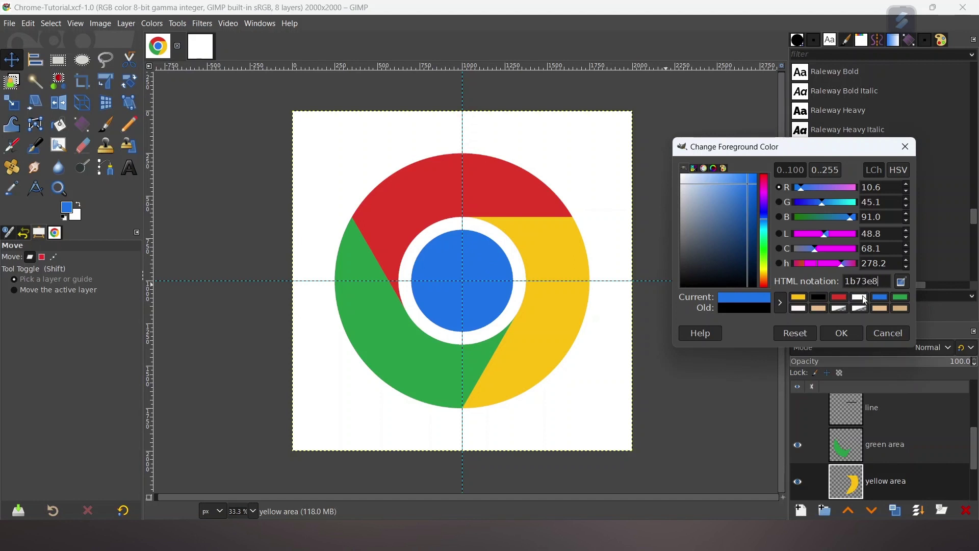
click(842, 334)
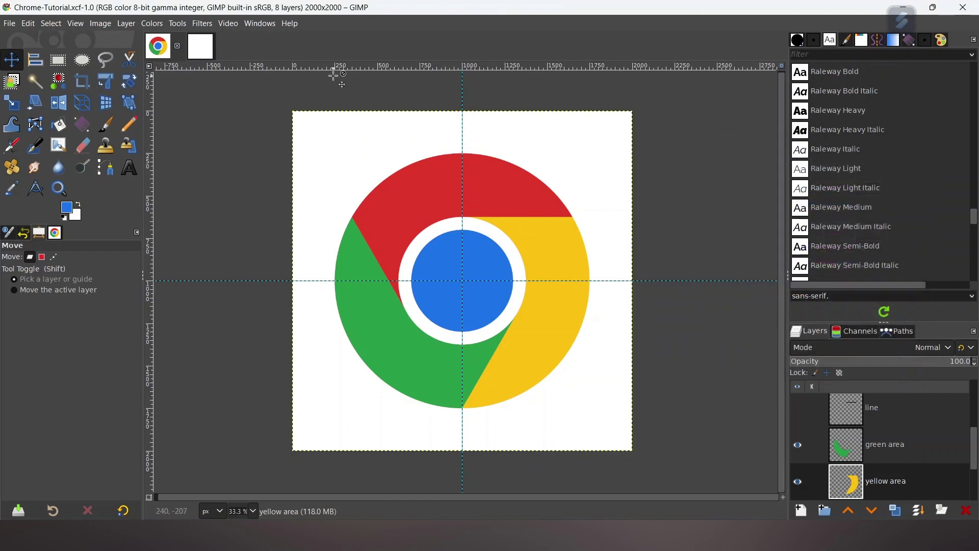
In the untitled image, make a circular selection of 600 × 600 px centred on the guide intersection.
click(202, 46)
key(e)
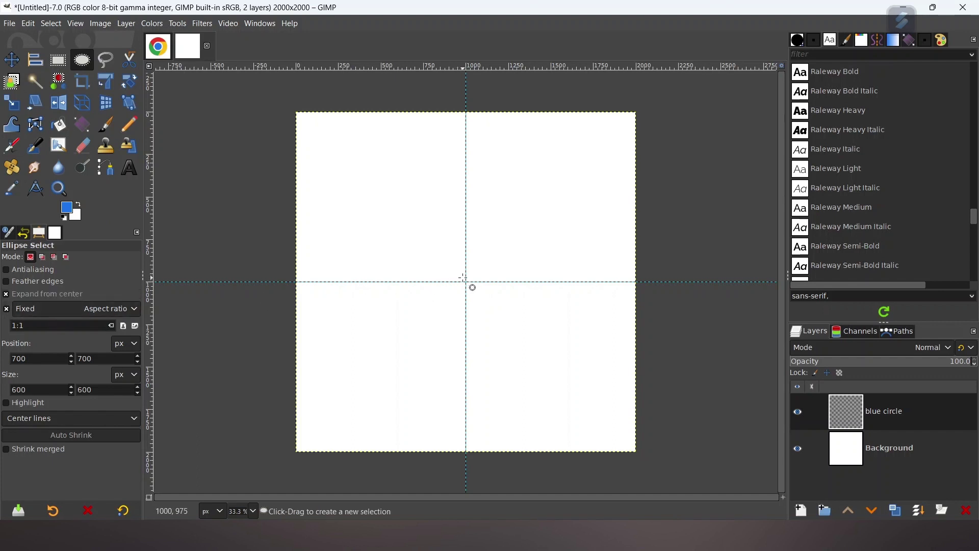
drag(466, 281, 418, 220)
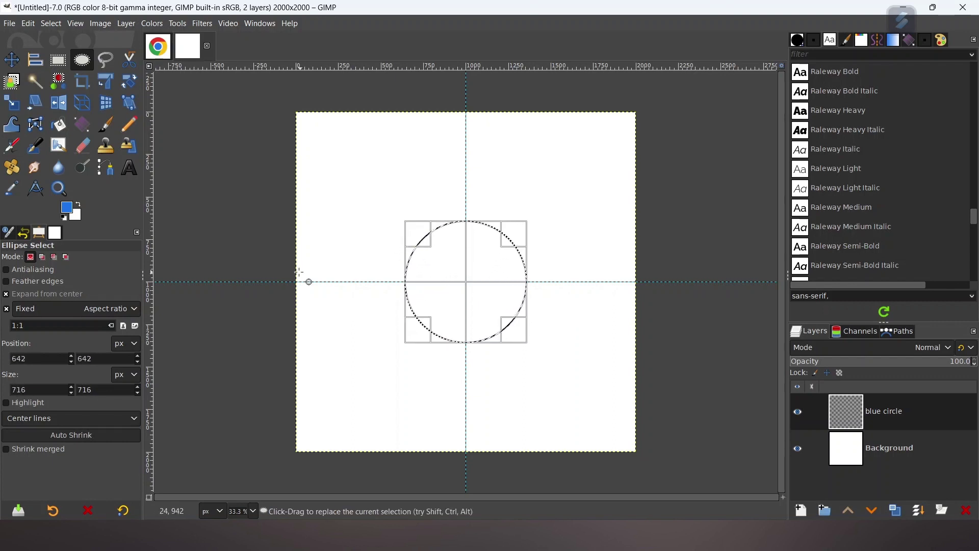
double_click(20, 390)
text(600)
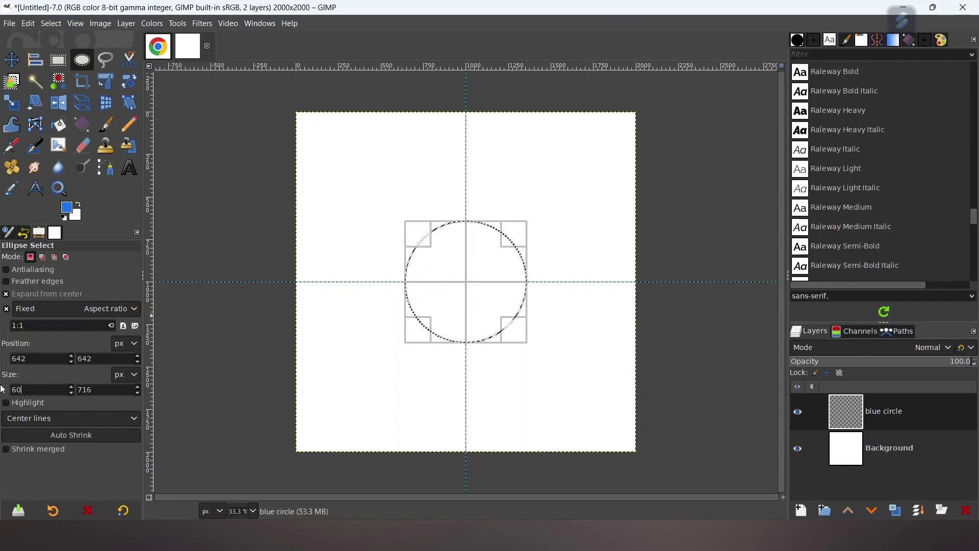
key(Return)
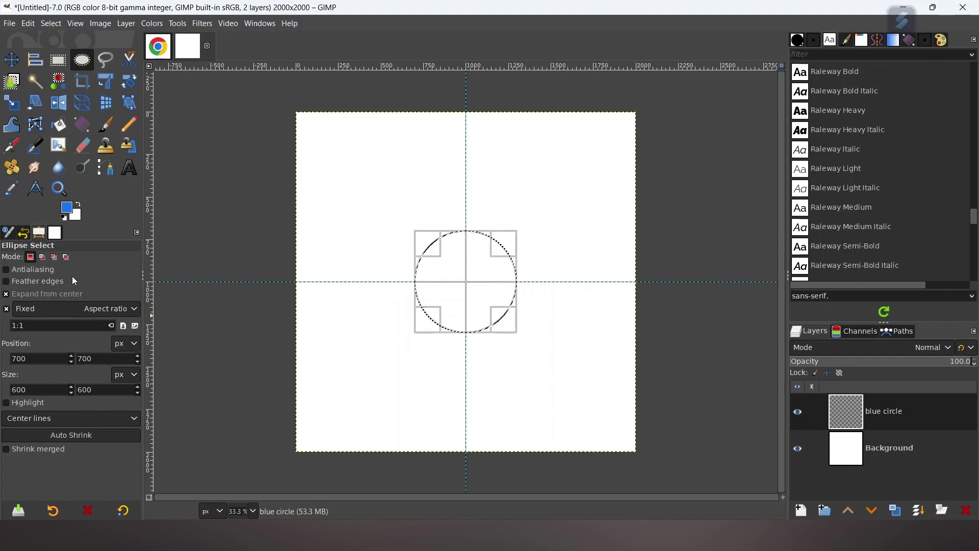
Fill the circular selection on the blue circle layer with the blue foreground colour, and clear the selection.
right_click(446, 270)
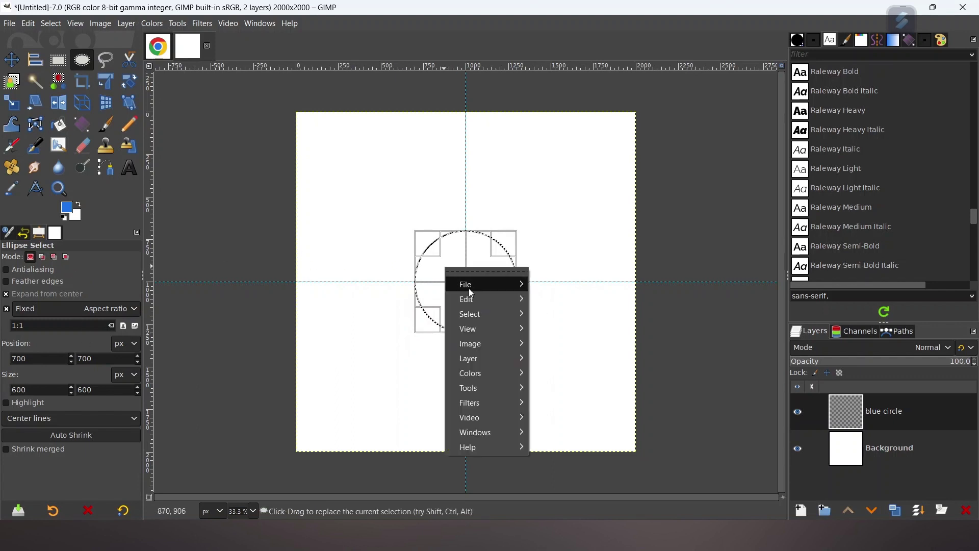
mouse_move(472, 300)
click(602, 371)
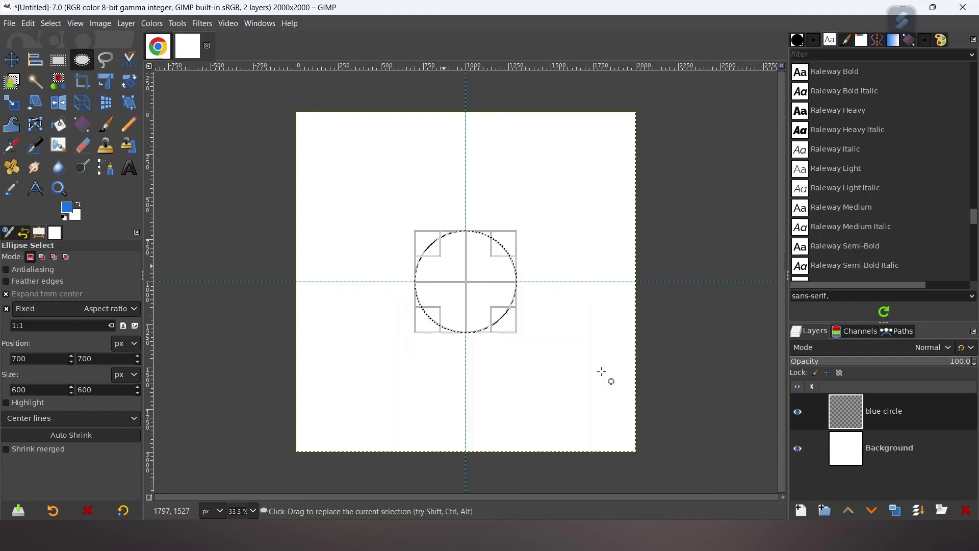
click(13, 63)
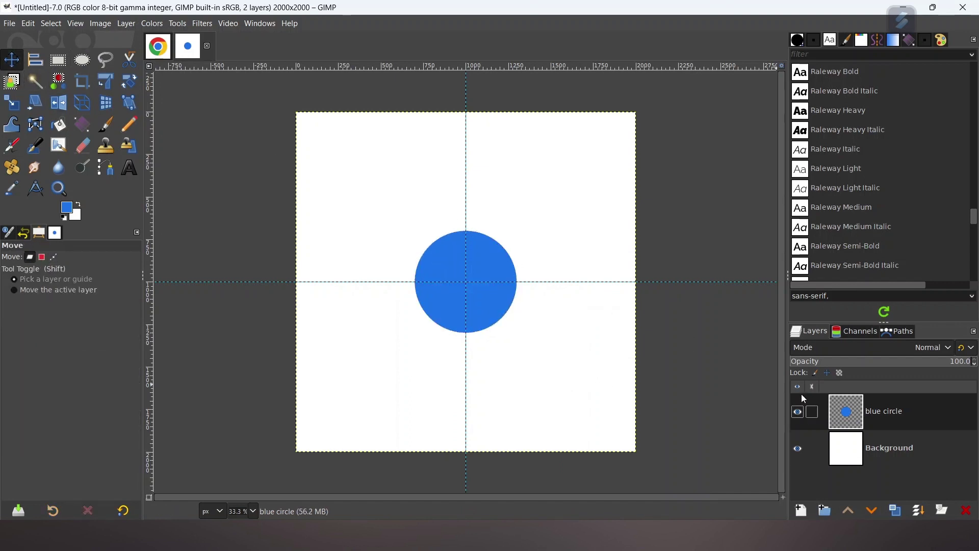
Swap the foreground colour to white and add a transparent layer named "white circle" directly above Background.
click(78, 205)
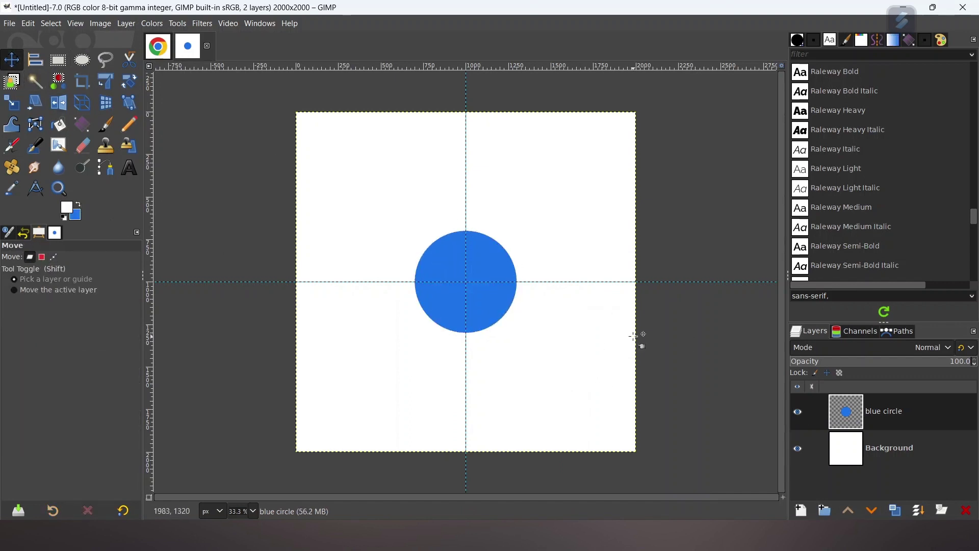
click(897, 450)
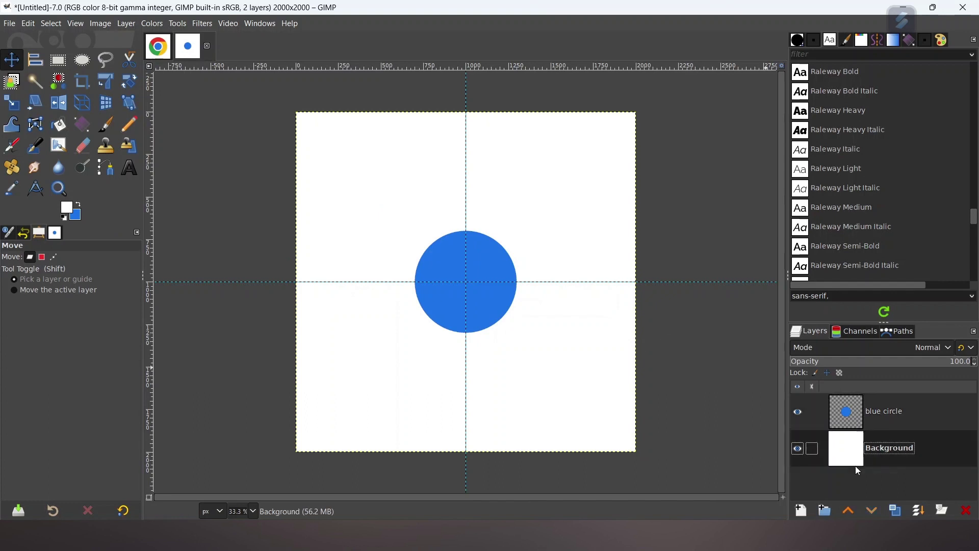
click(802, 510)
click(734, 274)
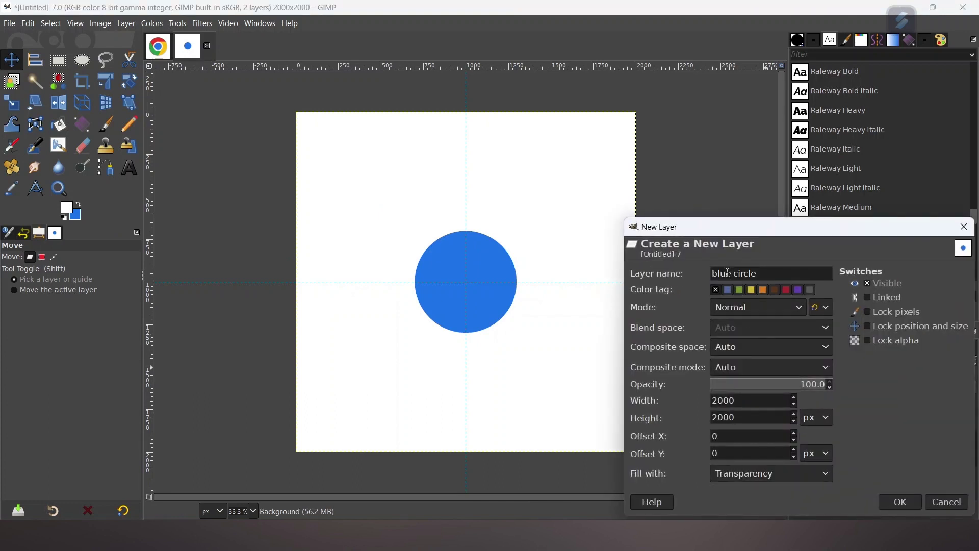
drag(729, 274, 714, 275)
text(white)
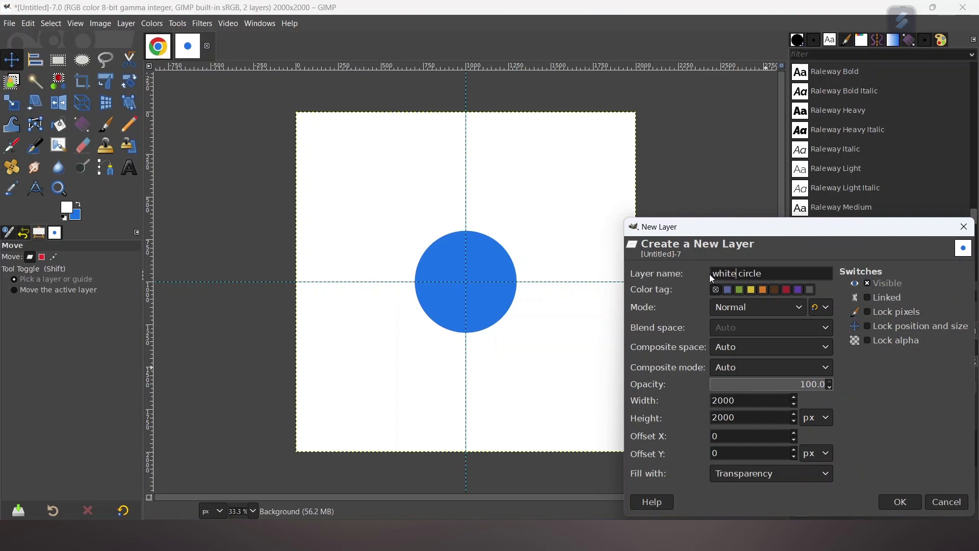
click(904, 500)
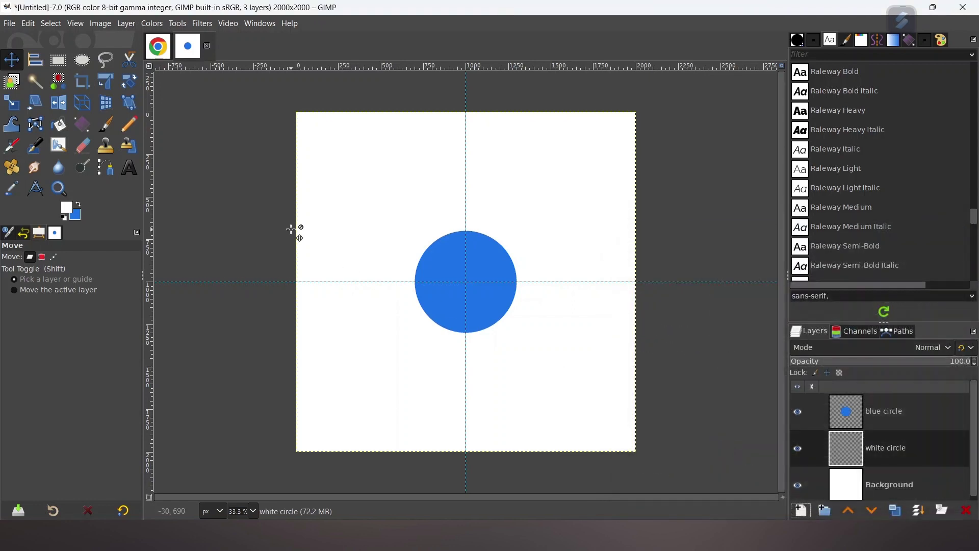
Make a circular selection of 750 × 750 px centred on the guide intersection.
key(e)
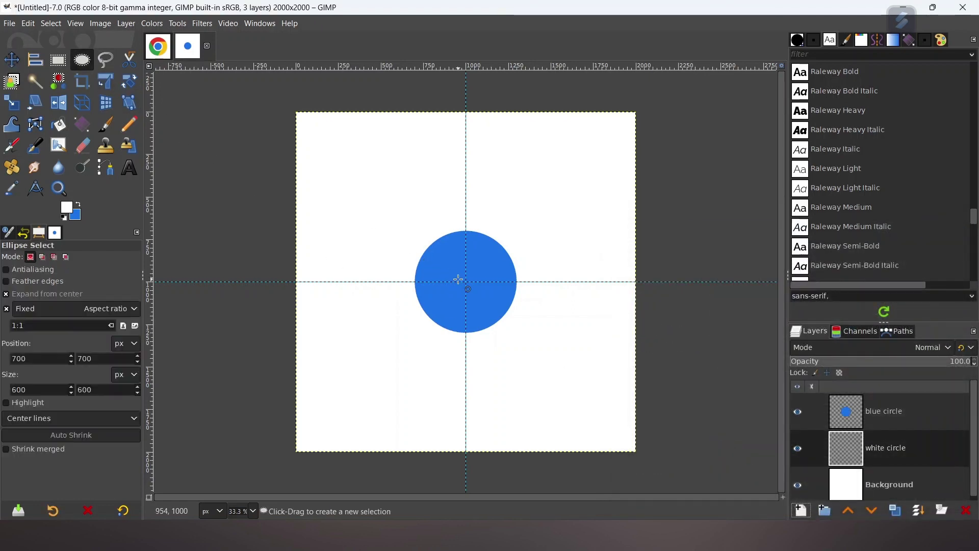
drag(466, 282, 402, 346)
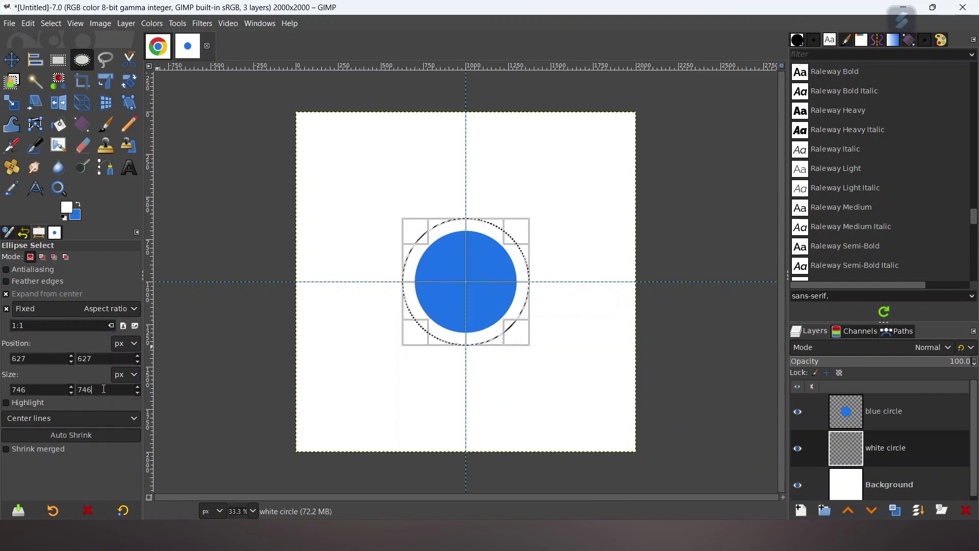
click(63, 390)
key(Tab)
text(750)
Fill the selection on the white circle layer with the white foreground colour, and clear the selection.
right_click(458, 263)
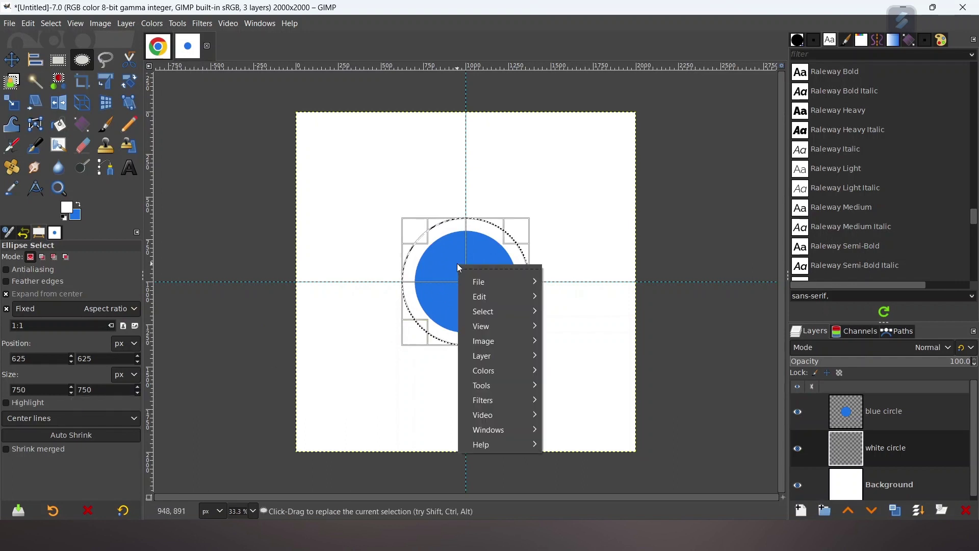
mouse_move(497, 298)
click(577, 366)
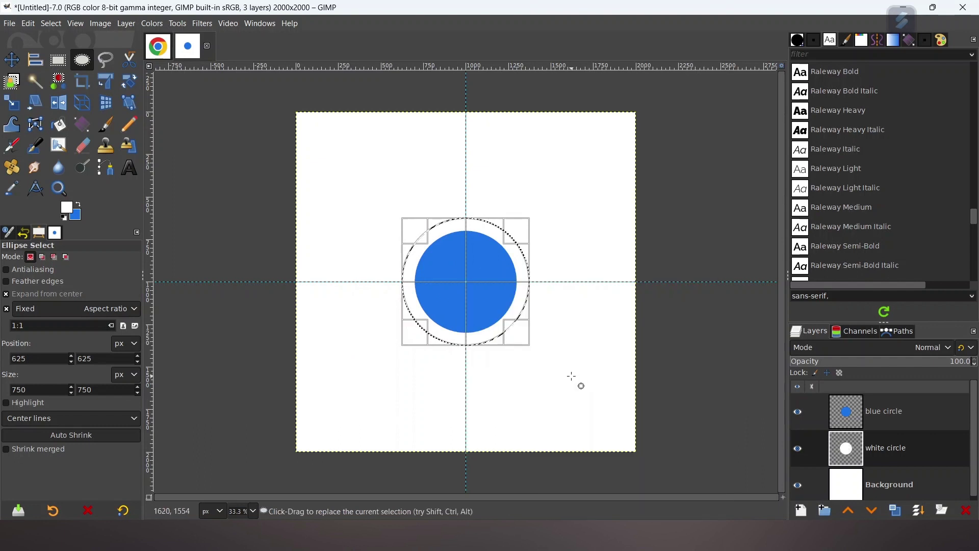
click(575, 385)
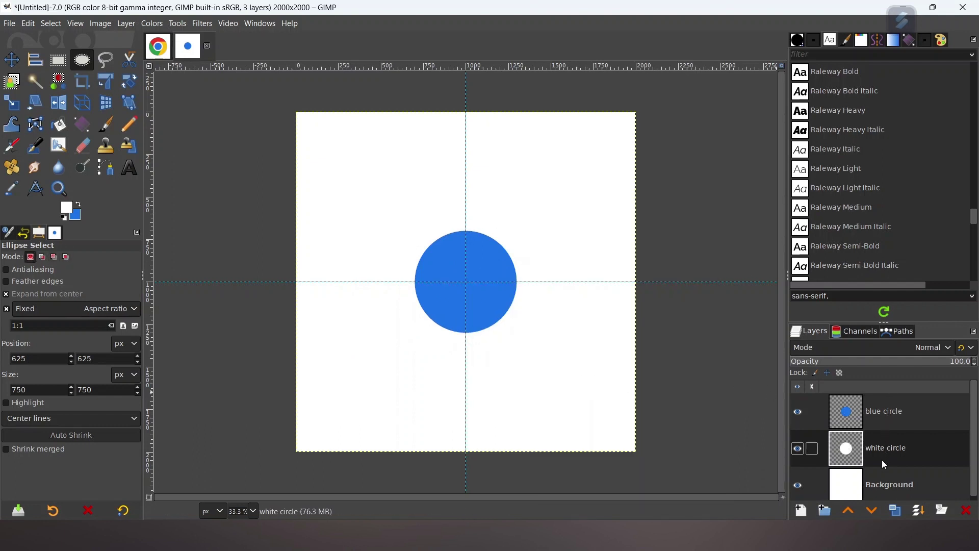
Add a transparent layer named "red circle" above the white circle layer.
click(801, 511)
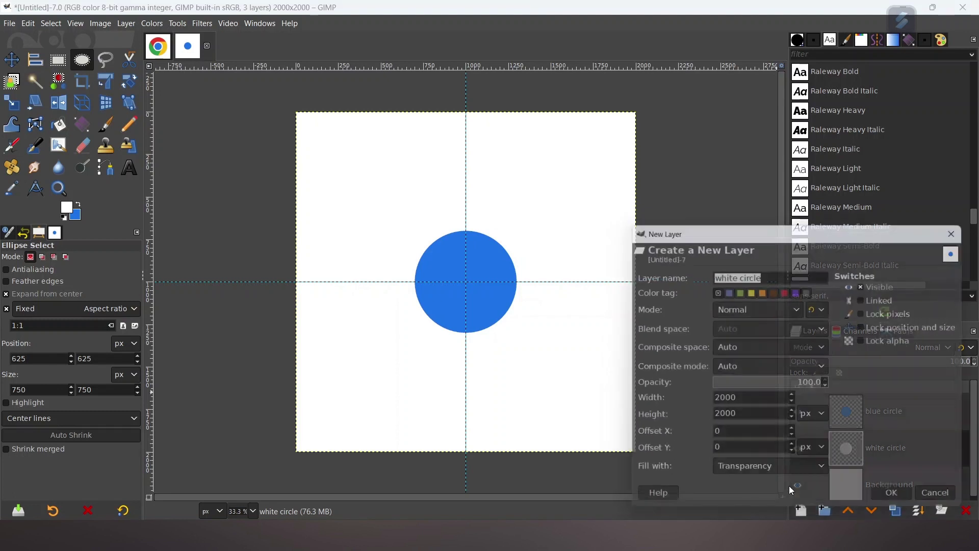
drag(738, 276, 712, 275)
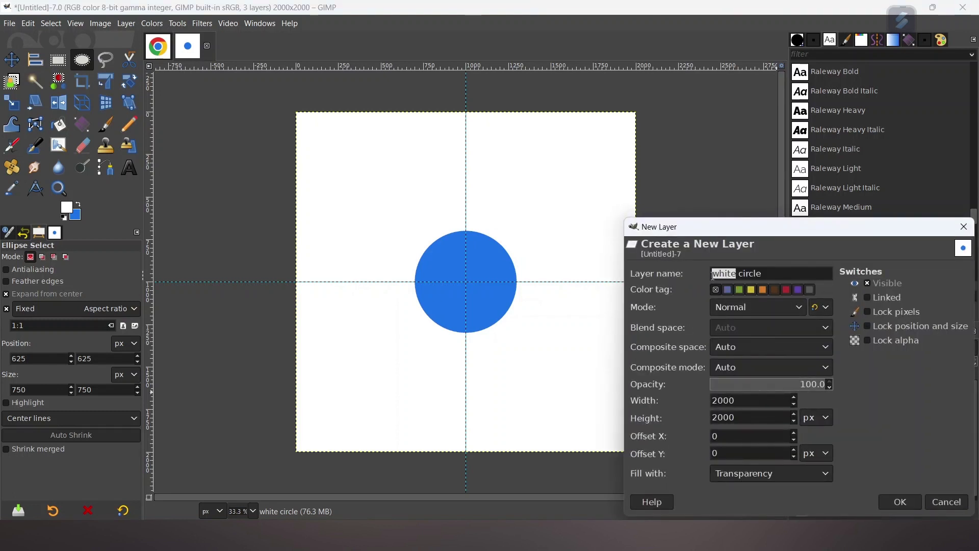
text(red)
click(911, 504)
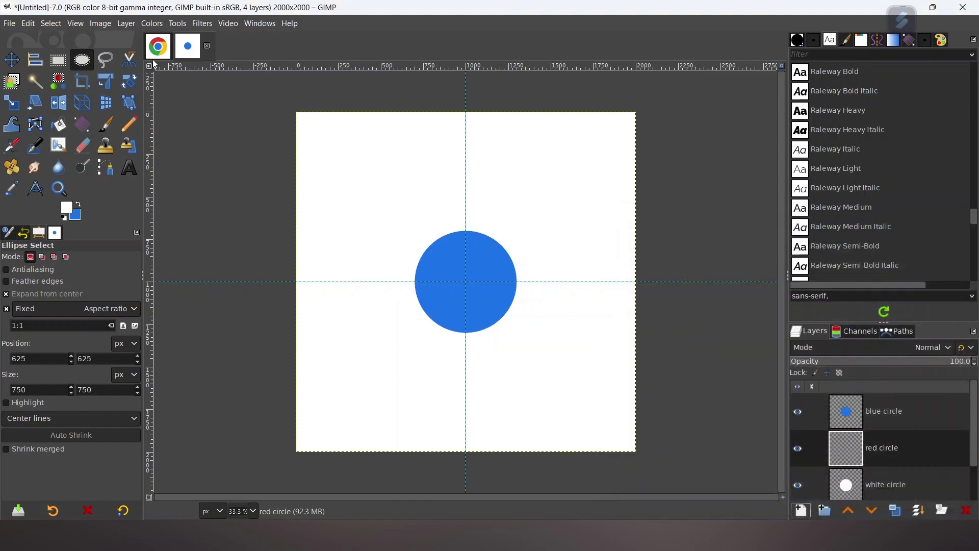
Pick the red of the finished Chrome logo (e2382b) as the foreground colour and return to the new image.
click(158, 53)
click(80, 206)
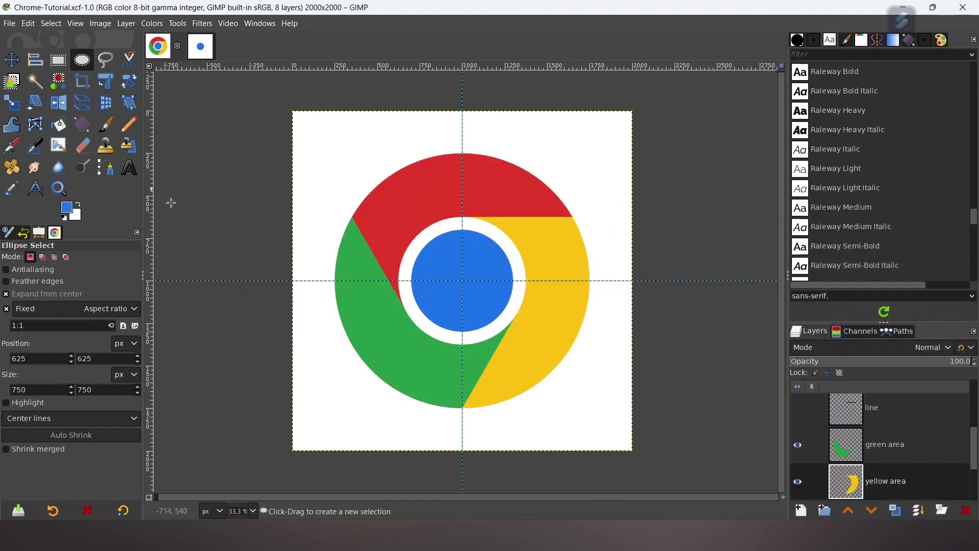
click(70, 213)
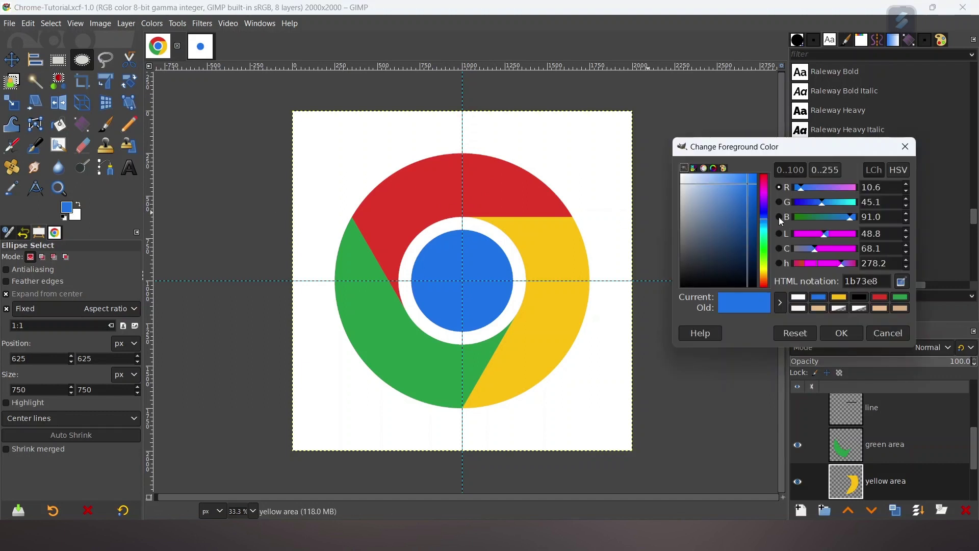
click(527, 194)
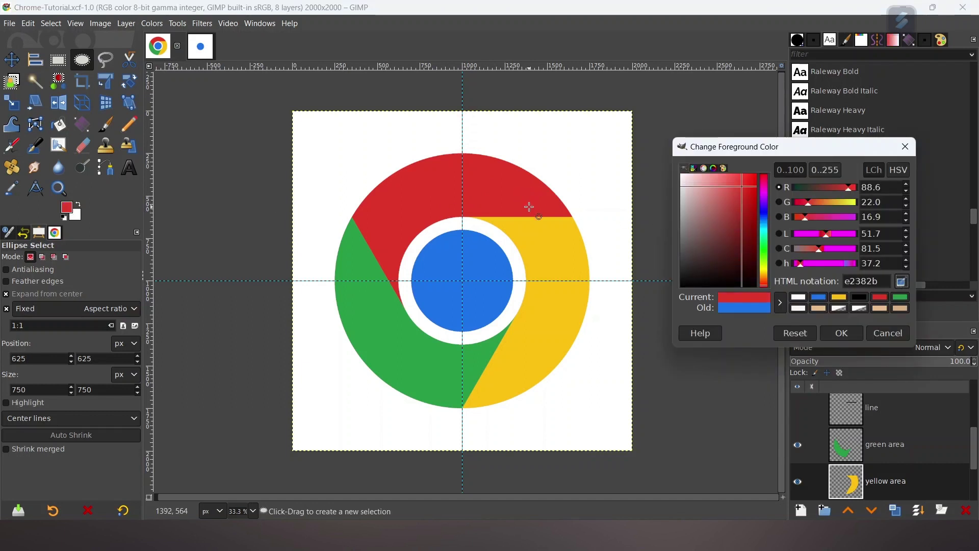
drag(881, 276, 855, 279)
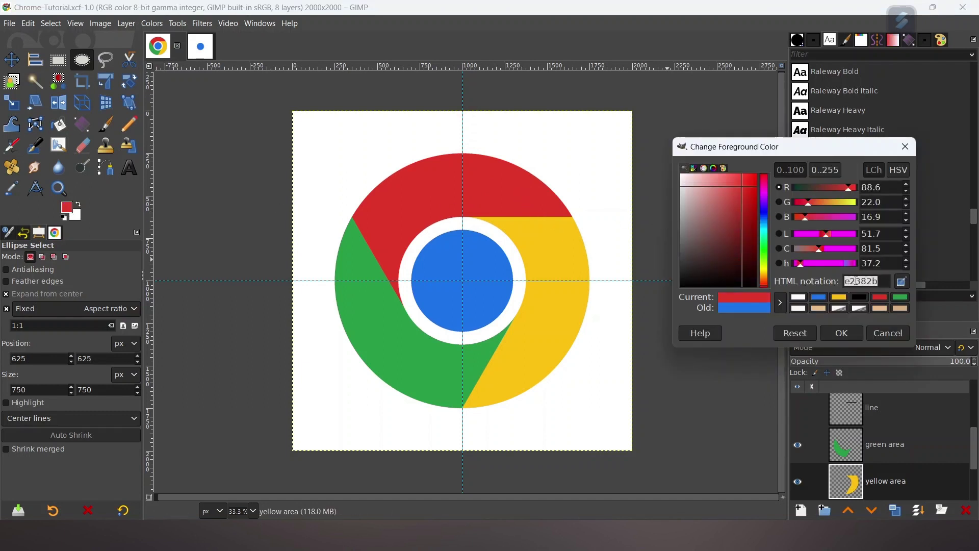
click(842, 332)
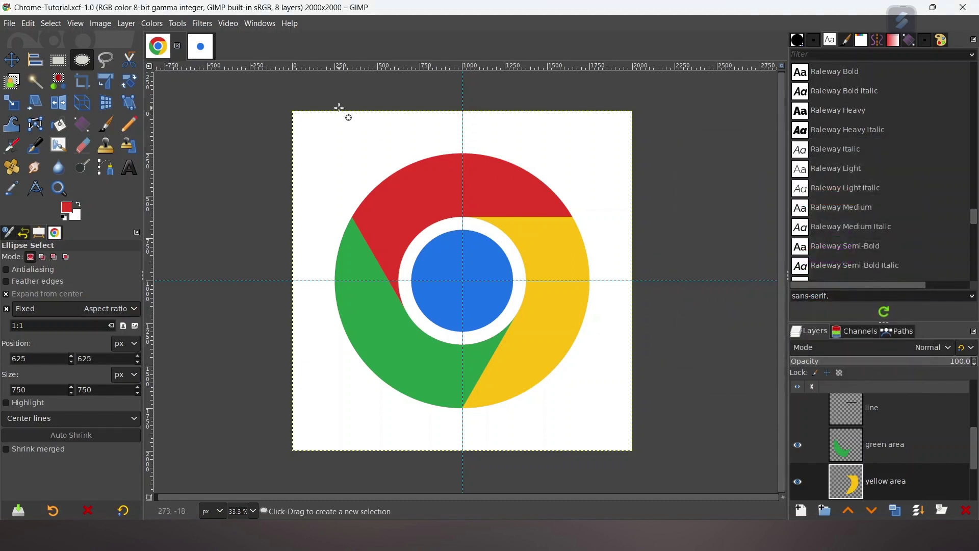
click(201, 46)
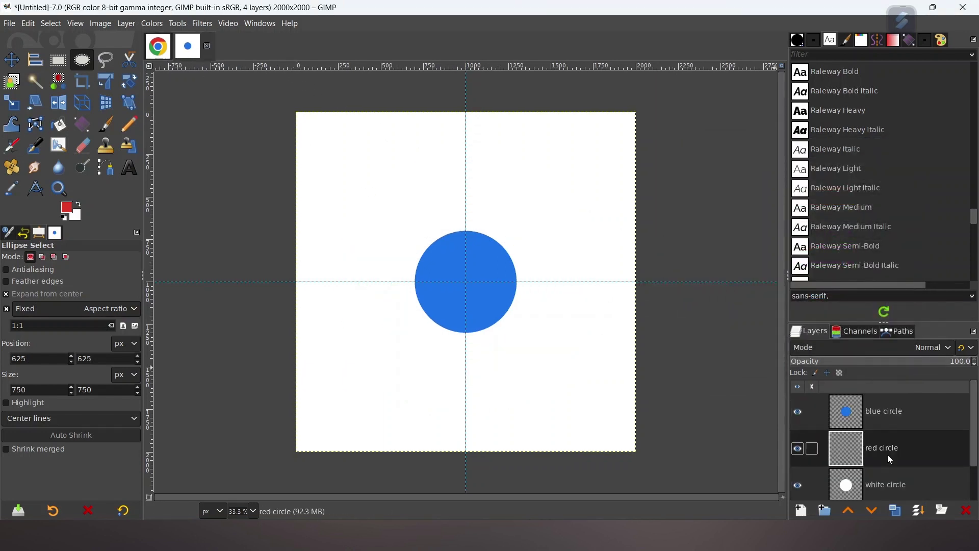
Move the red circle layer directly below white circle and make a 1500 × 1500 px circular selection centred on the guide intersection.
drag(890, 459, 832, 477)
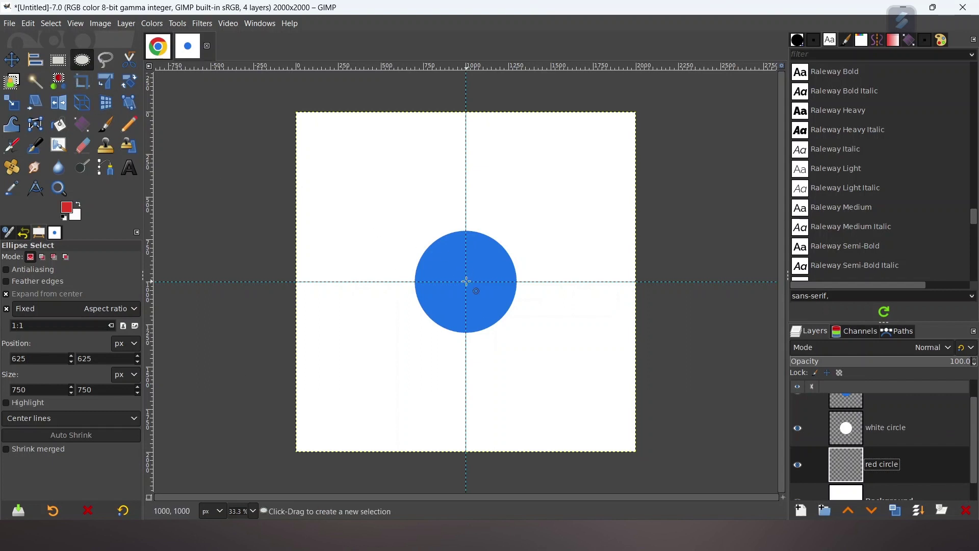
drag(466, 281, 406, 221)
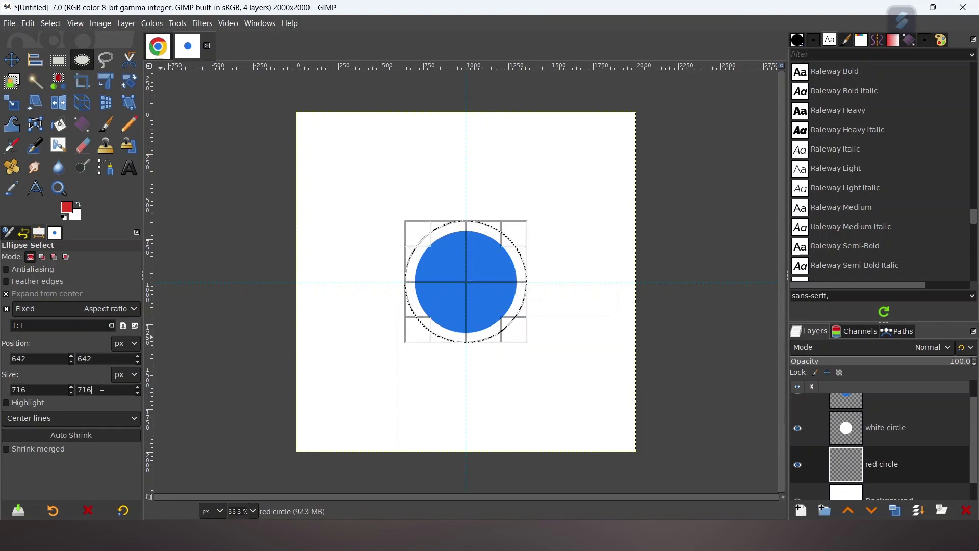
text(1500)
key(Return)
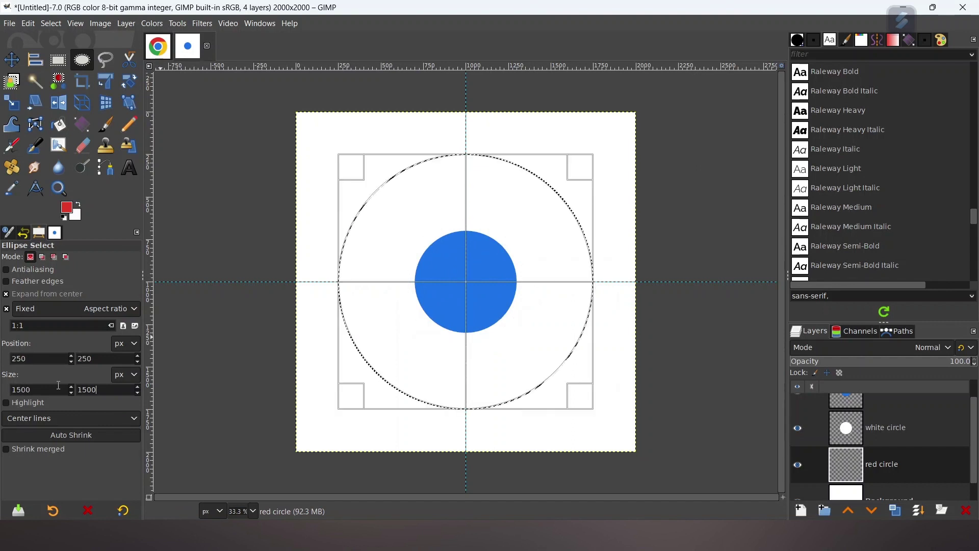
Fill the selection on the red circle layer with the red foreground colour, and clear the selection.
right_click(398, 272)
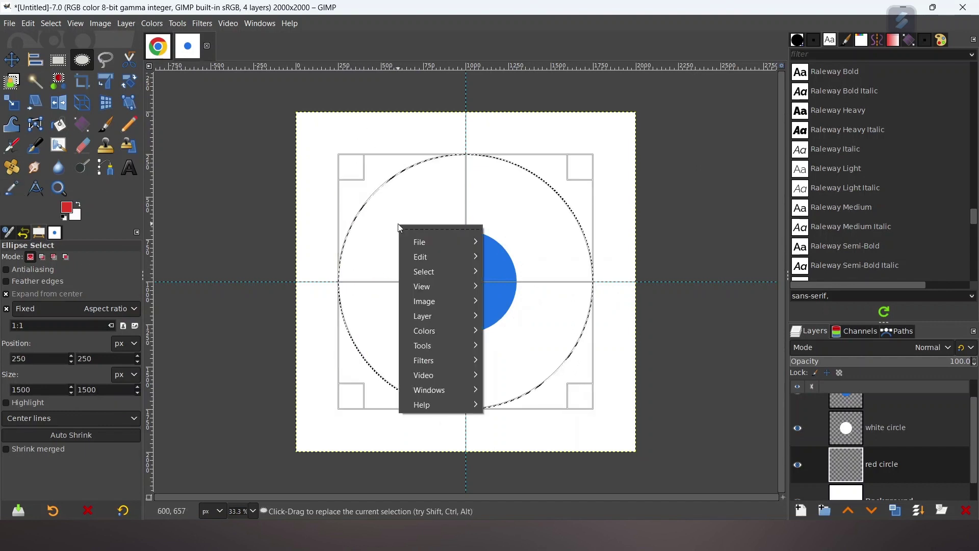
mouse_move(431, 260)
click(536, 373)
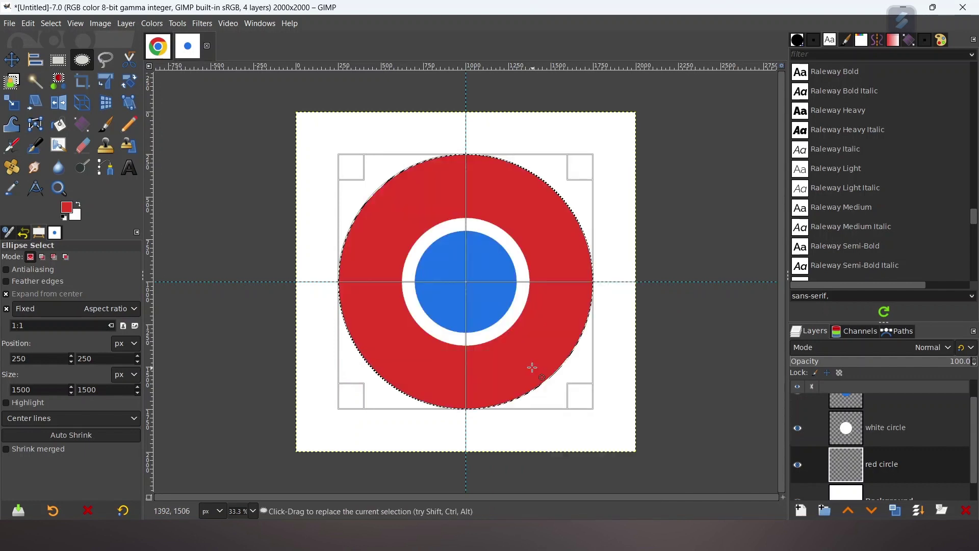
click(4, 61)
key(ctrl+shift+a)
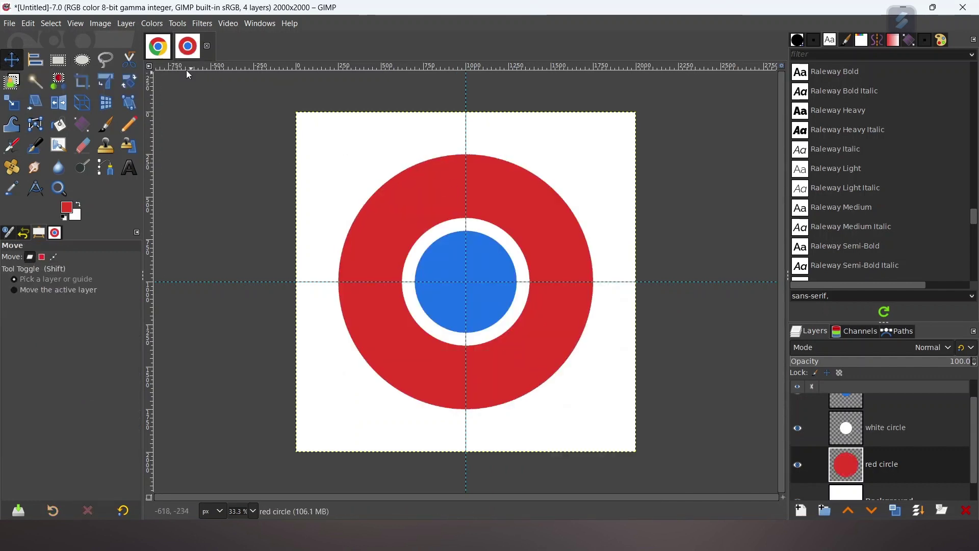
Check the finished logo, and place a horizontal guide in the new image exactly along the white circle's top edge.
click(168, 53)
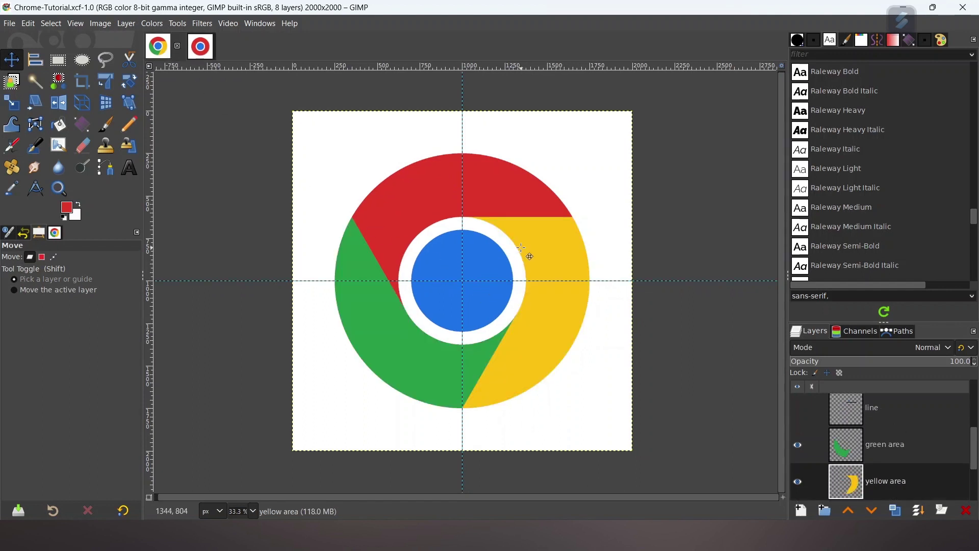
click(201, 46)
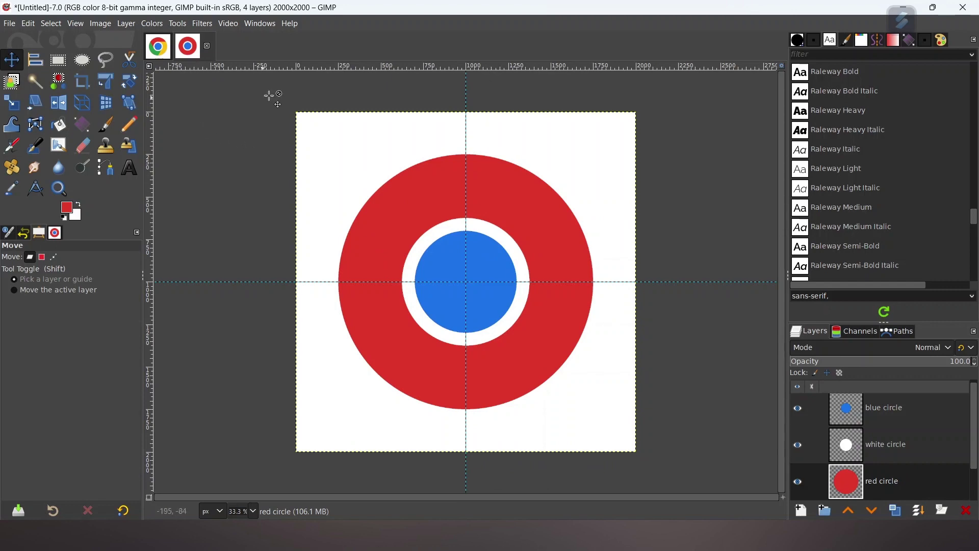
drag(504, 72, 522, 217)
scroll(505, 214, up, 5)
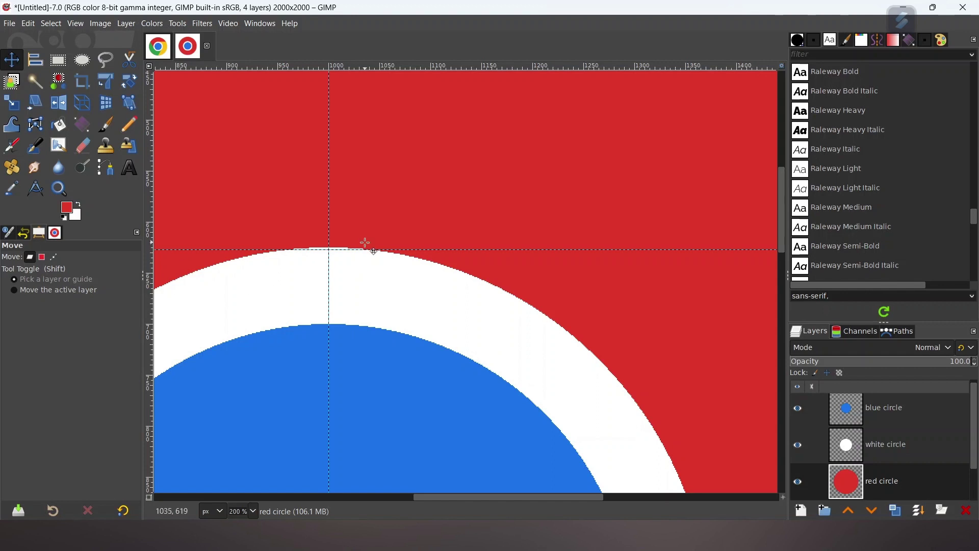
drag(364, 250, 365, 249)
Add a transparent layer named "line" directly above the red circle layer.
scroll(869, 455, down, 1)
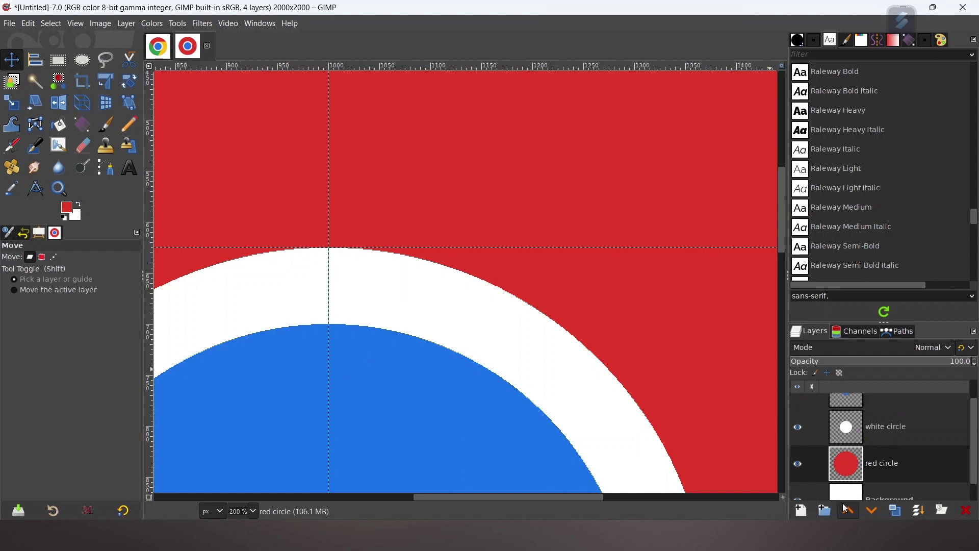
click(802, 511)
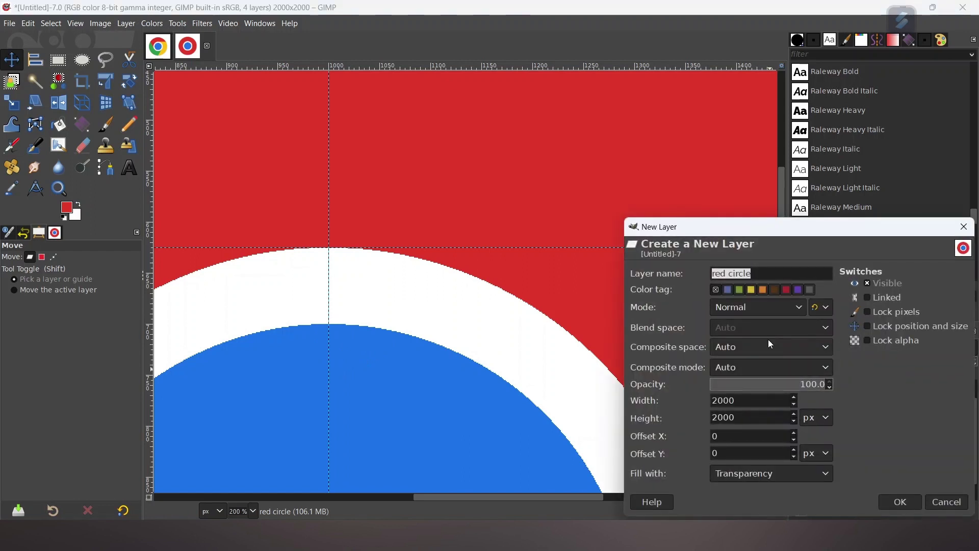
text(line)
click(901, 502)
Reset the colours to black and white, and draw a straight path along the upper guide from the white circle's top to the red circle's right edge.
ctrl+scroll(690, 389, down, 2)
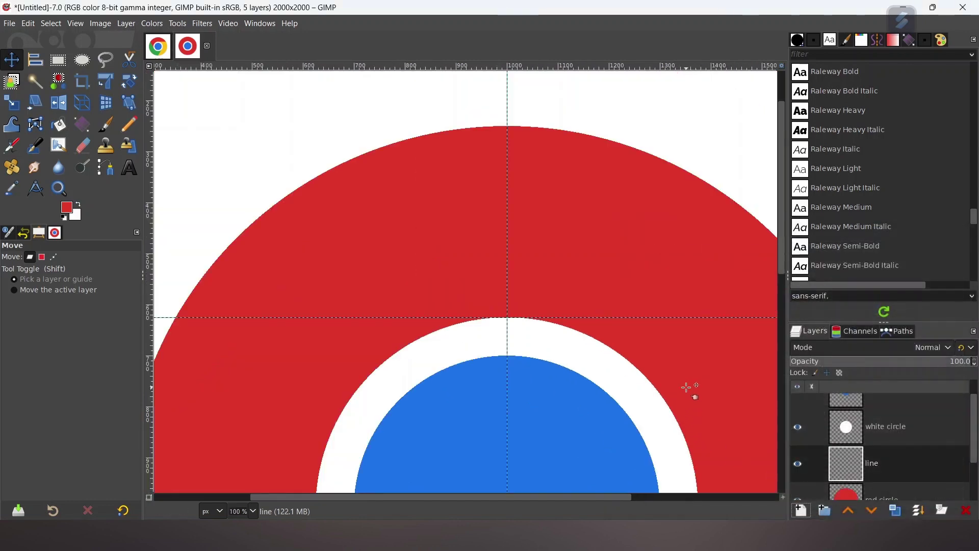
ctrl+scroll(690, 388, down, 1)
drag(605, 498, 632, 499)
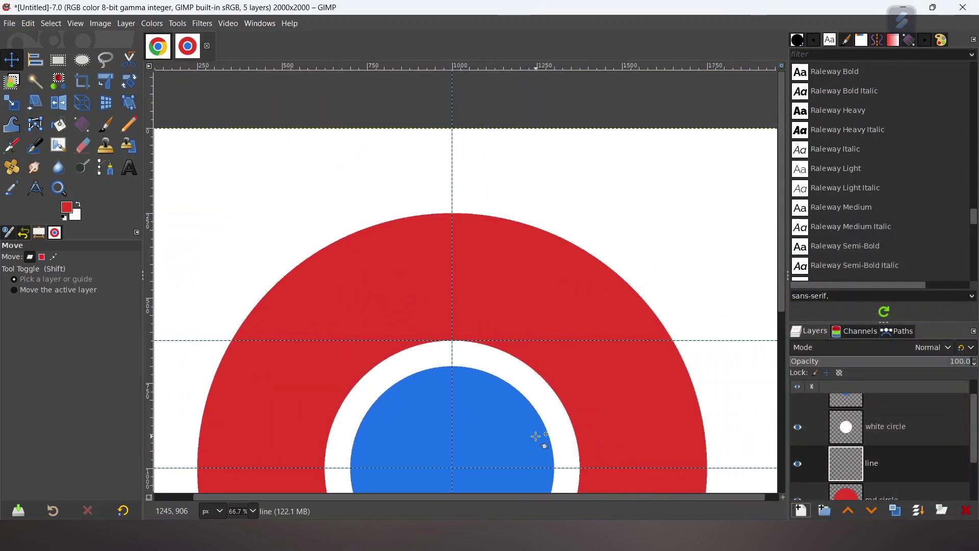
click(63, 218)
click(106, 167)
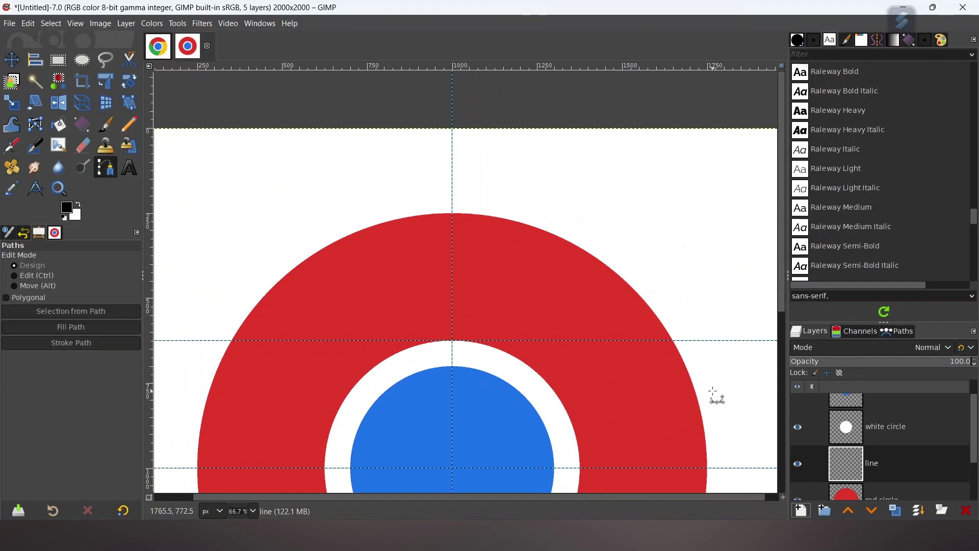
ctrl+scroll(713, 393, up, 2)
drag(502, 498, 454, 498)
scroll(200, 291, up, 1)
scroll(200, 290, up, 2)
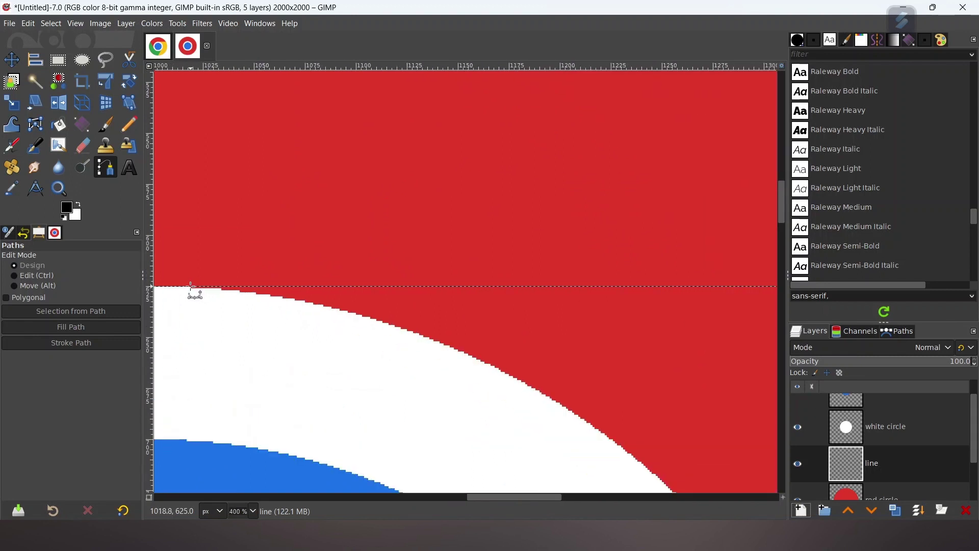
click(190, 287)
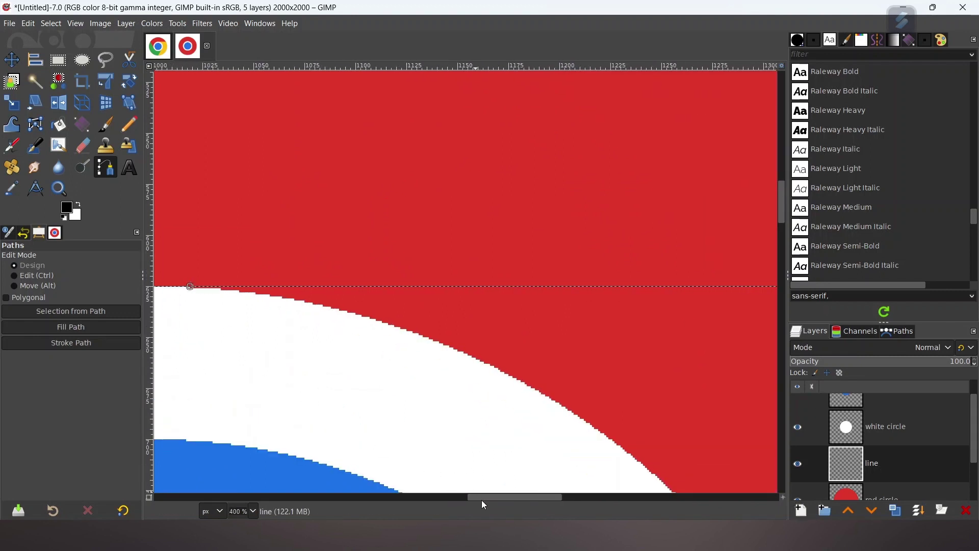
drag(482, 499, 607, 502)
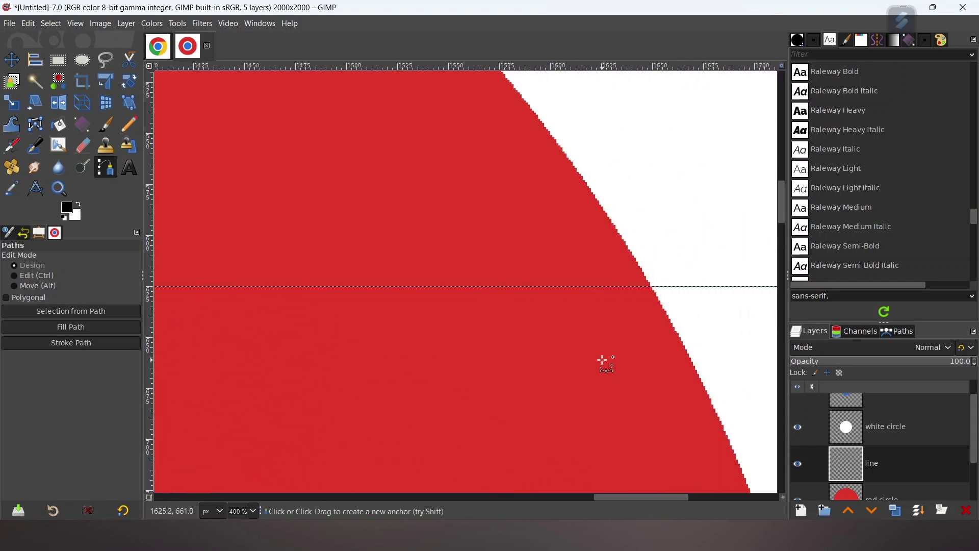
click(650, 286)
Stroke the path on the line layer with a 1 px solid black line.
click(27, 23)
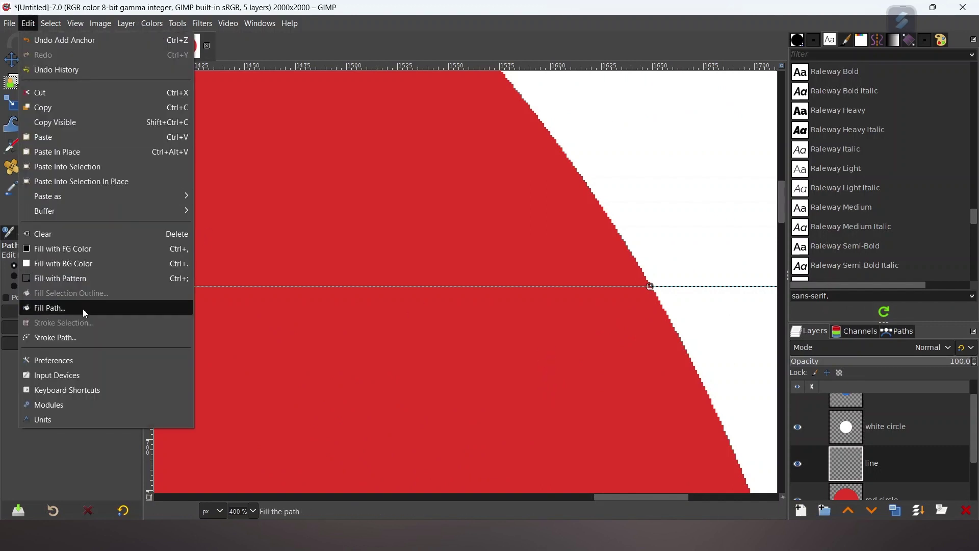
click(83, 338)
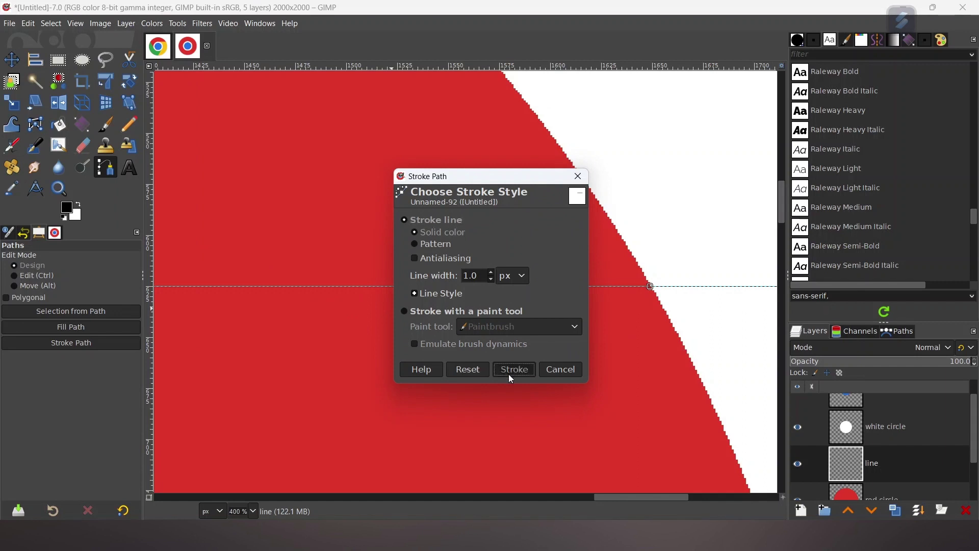
click(513, 372)
Crop the line layer to its content.
scroll(479, 387, down, 3)
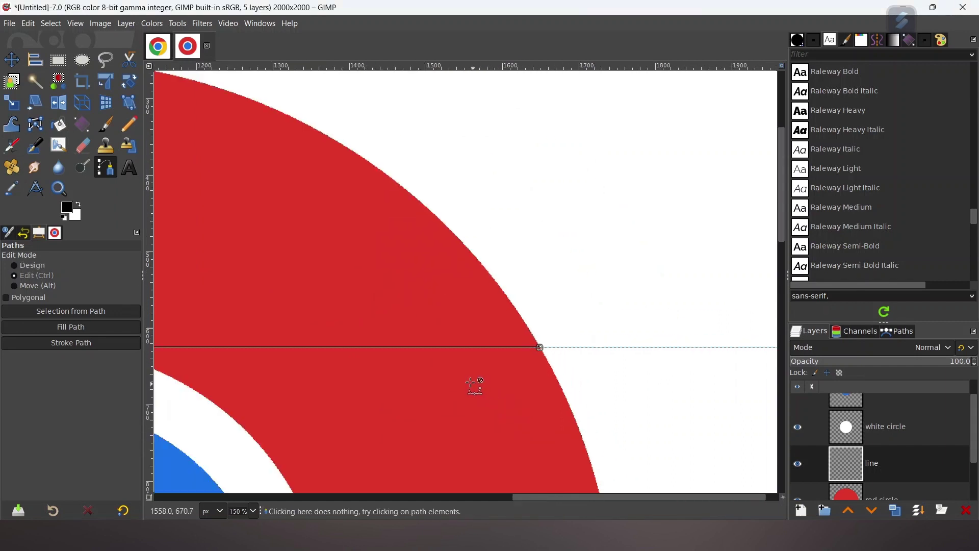
click(12, 60)
click(126, 23)
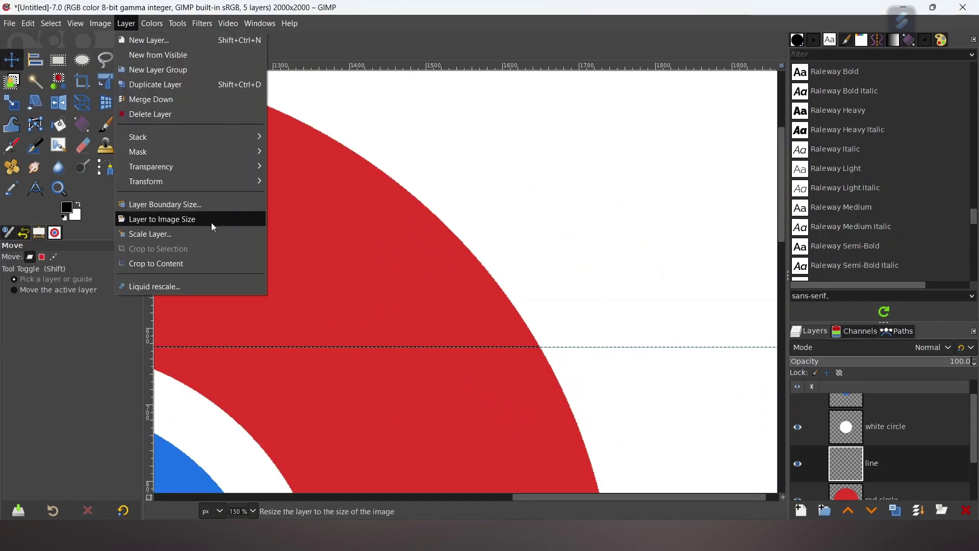
click(206, 263)
Duplicate the line layer and start rotating the copy with the rotation centre set to X 1000, Y 1000 px.
drag(528, 498, 422, 491)
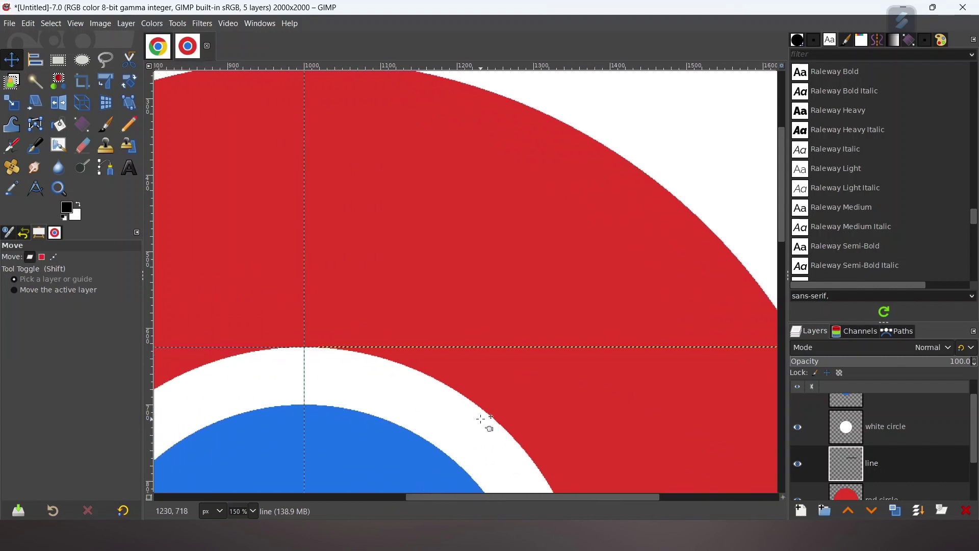
scroll(561, 429, down, 3)
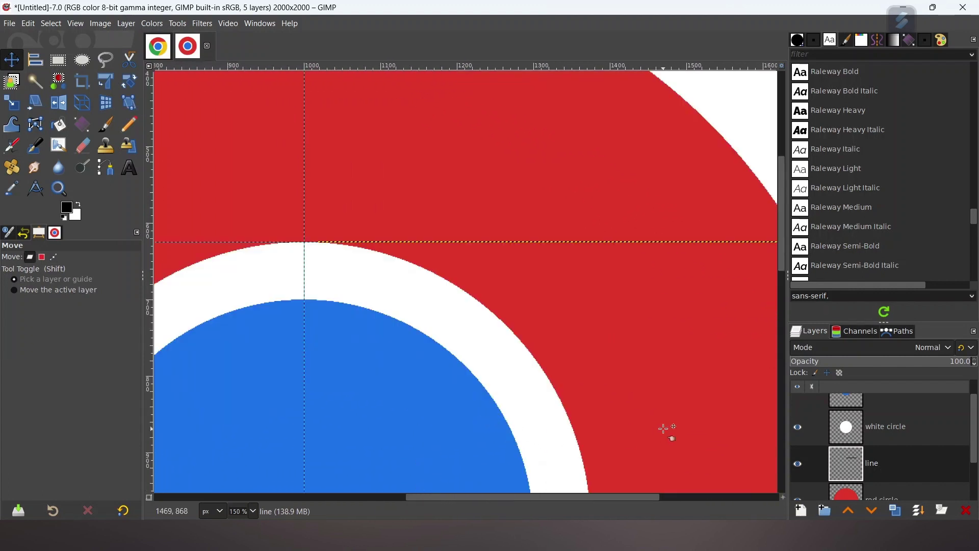
click(895, 512)
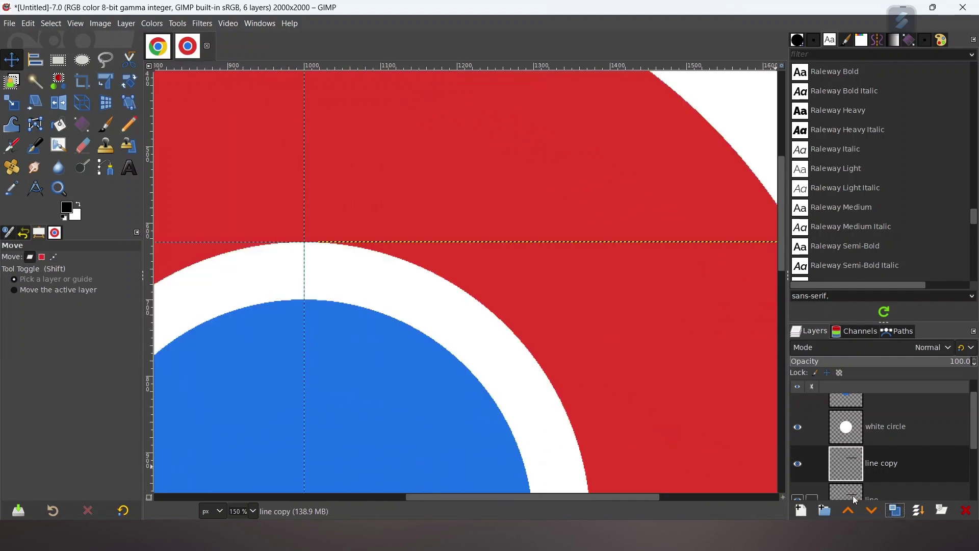
click(130, 81)
click(617, 265)
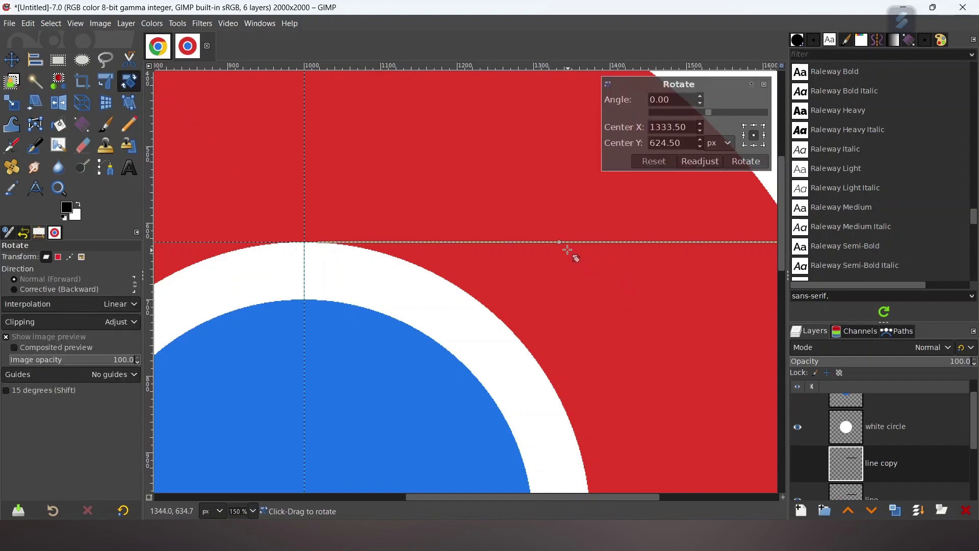
drag(693, 128, 638, 133)
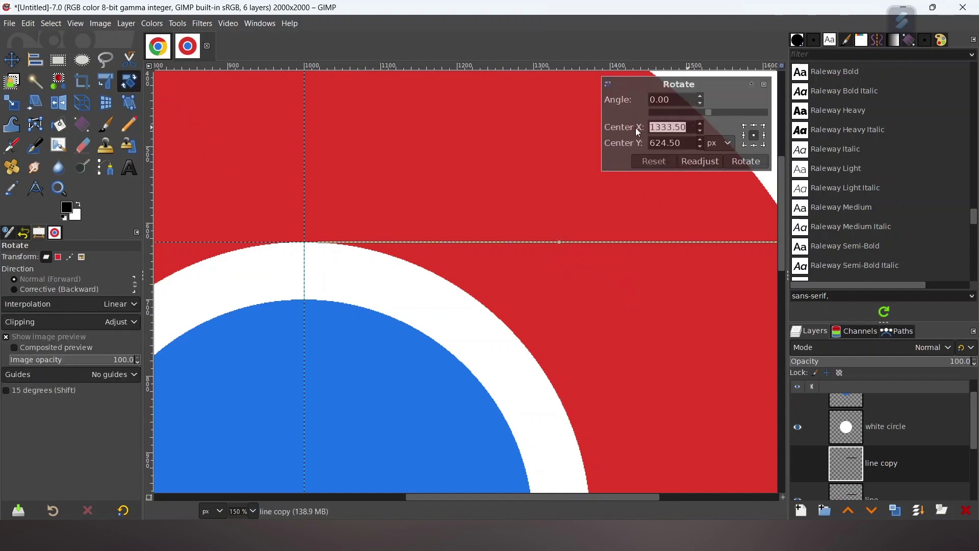
text(10)
text(1)
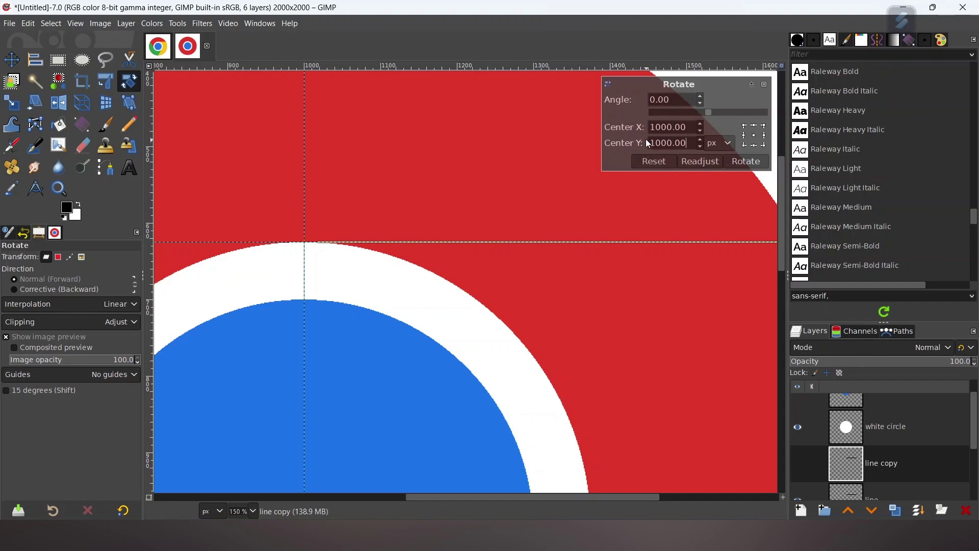
Set the rotation angle to 120° and apply the rotation to the line copy.
drag(672, 99, 629, 101)
text(120)
key(Return)
scroll(608, 287, down, 6)
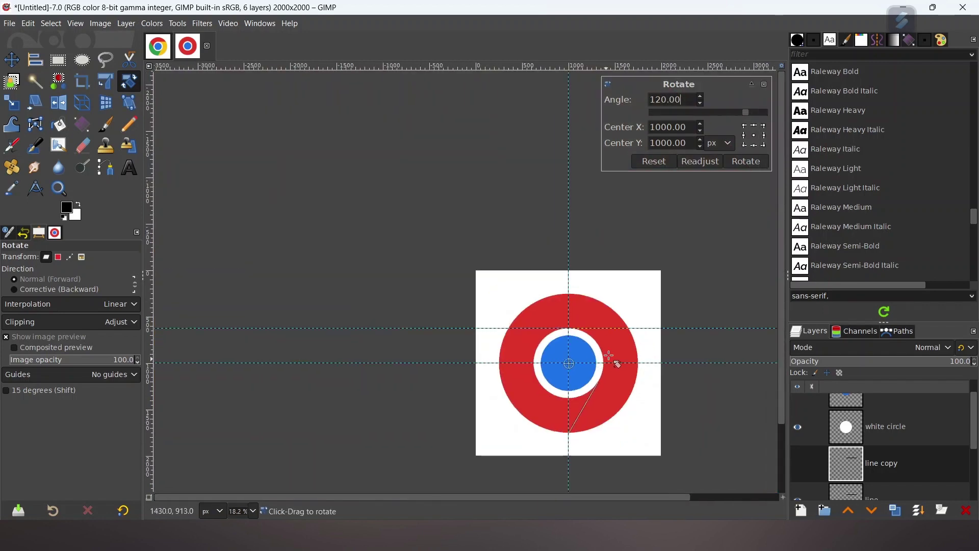
click(745, 161)
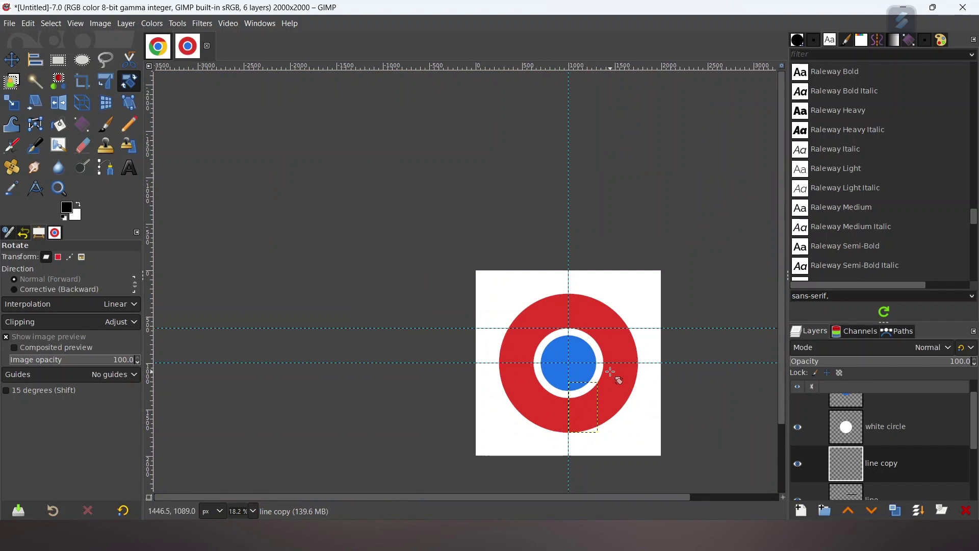
Remove the horizontal guide that runs along the top edge of the white circle.
scroll(619, 378, up, 3)
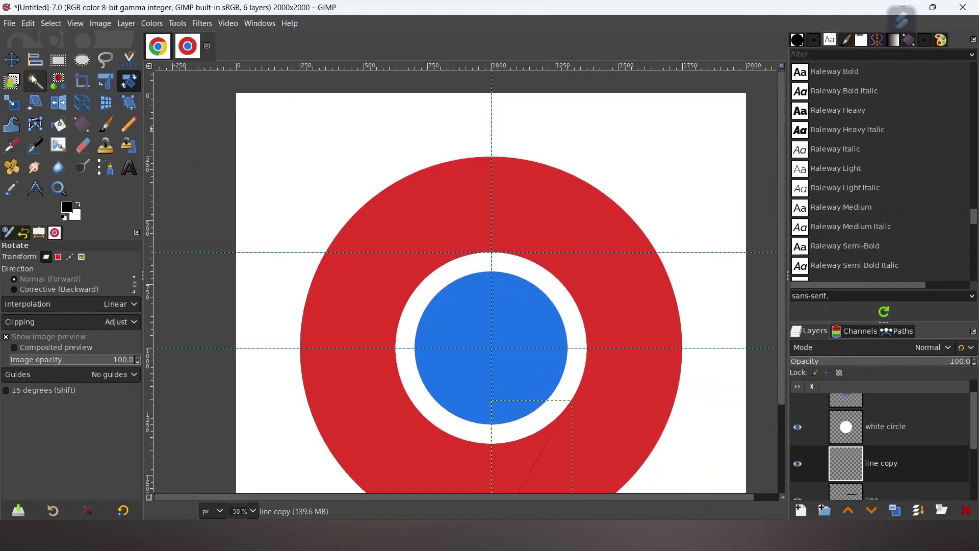
click(13, 62)
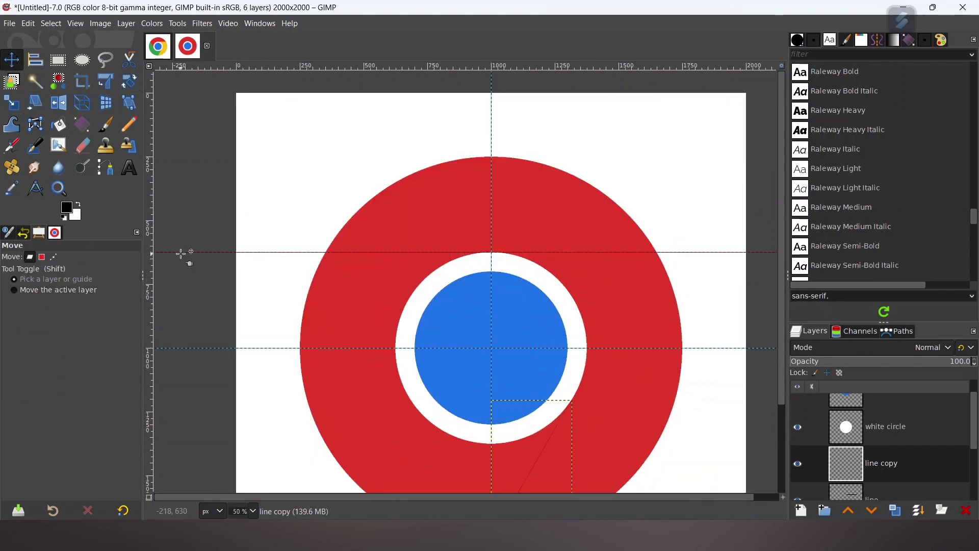
drag(185, 252, 227, 61)
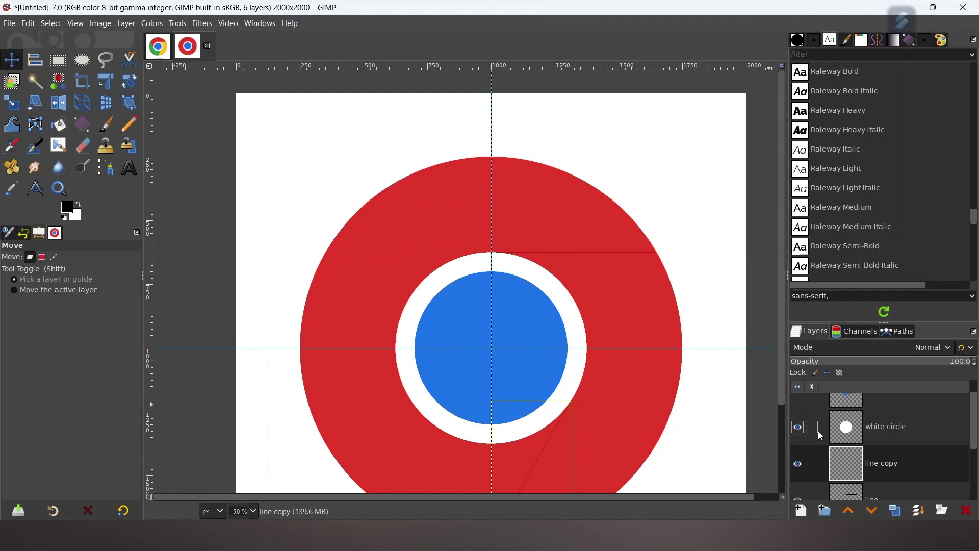
Add a transparent 2000×2000 px layer named "yellow area" directly above the red circle layer.
scroll(889, 449, down, 3)
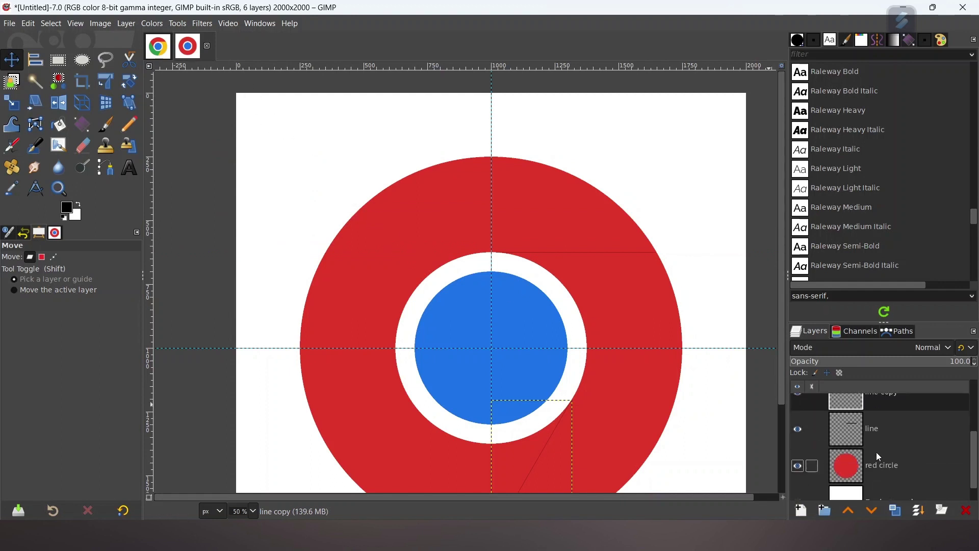
click(839, 472)
click(802, 511)
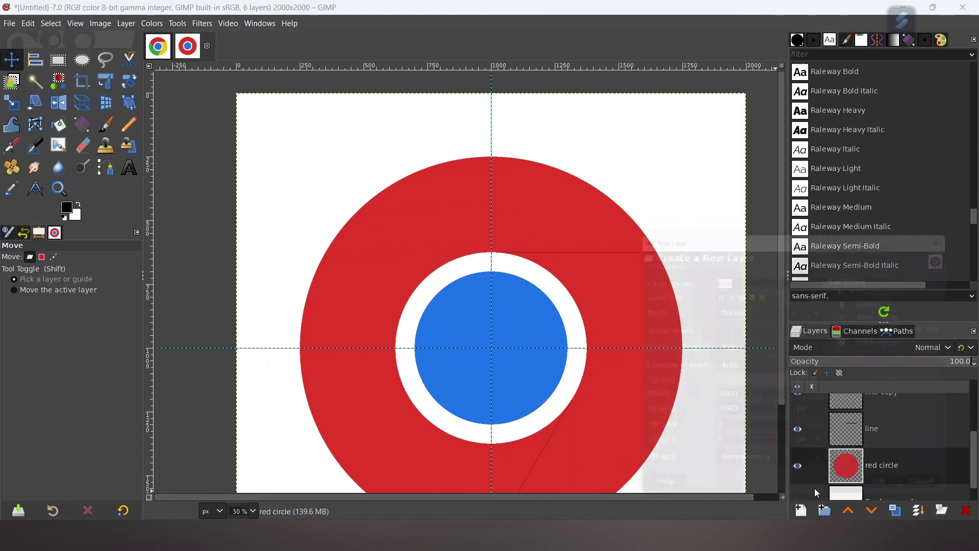
text(yellow ar)
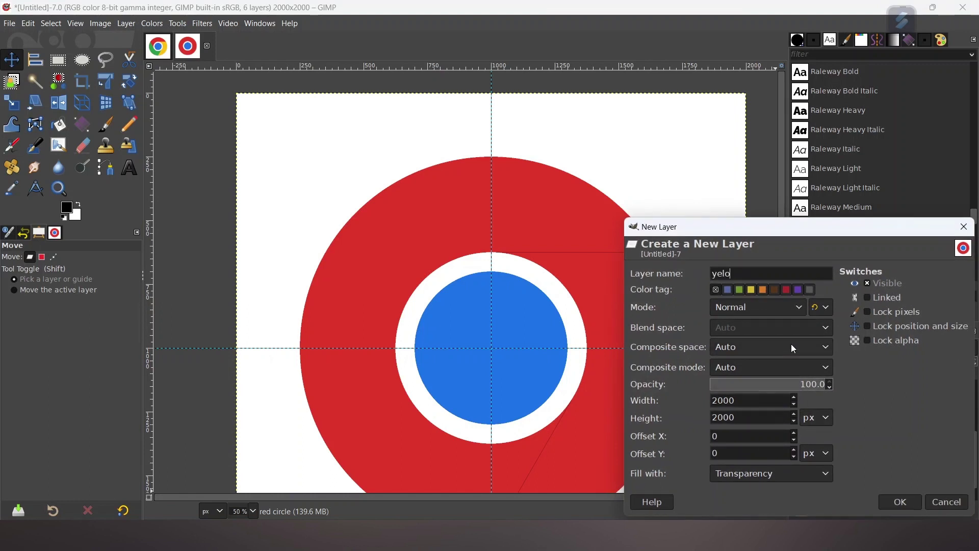
text(ea)
click(901, 511)
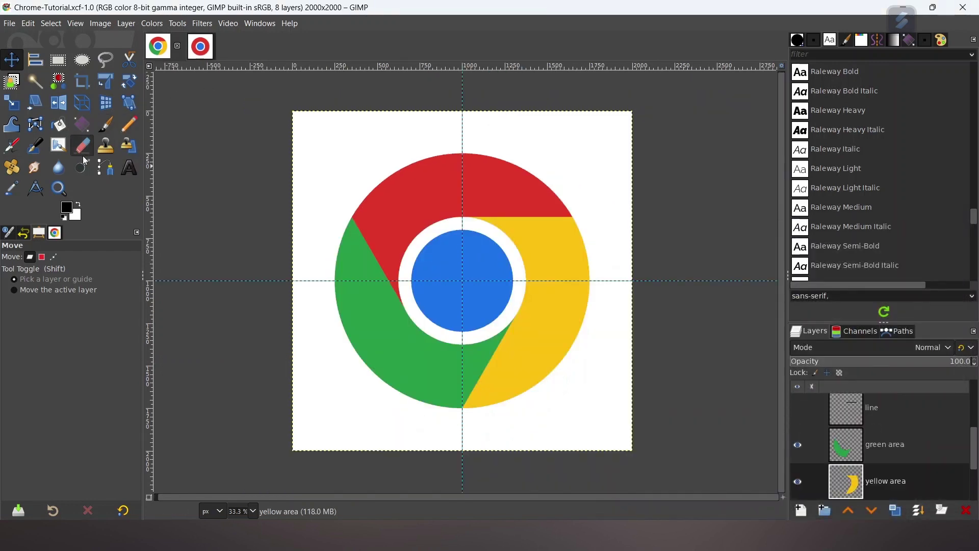
Sample the reference logo's yellow (fcc010) as the foreground colour and return to the working image.
click(67, 207)
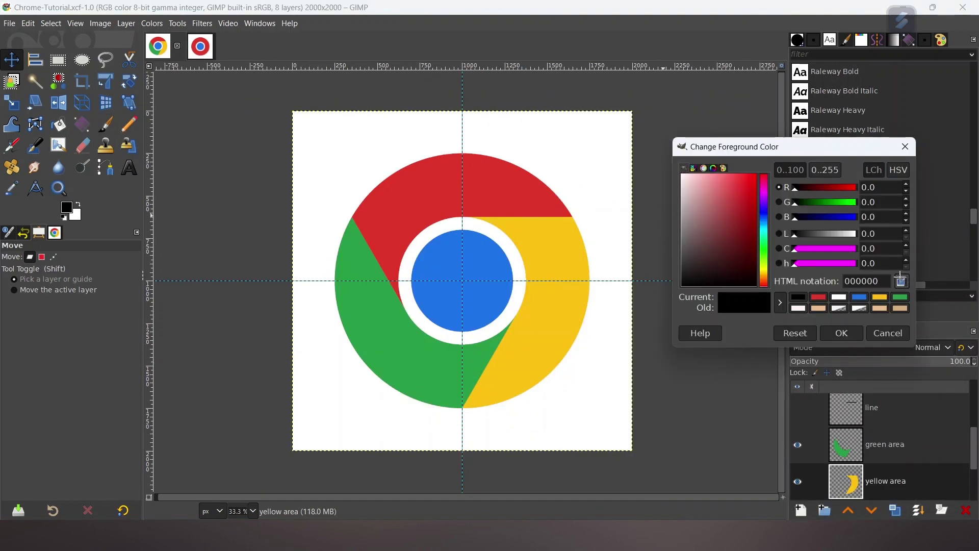
click(560, 309)
click(842, 333)
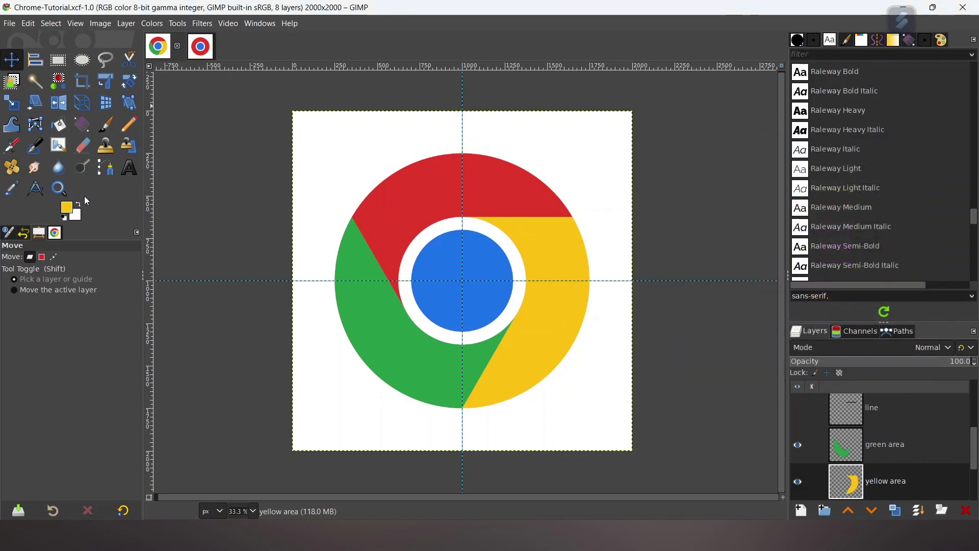
click(67, 210)
drag(872, 278, 826, 280)
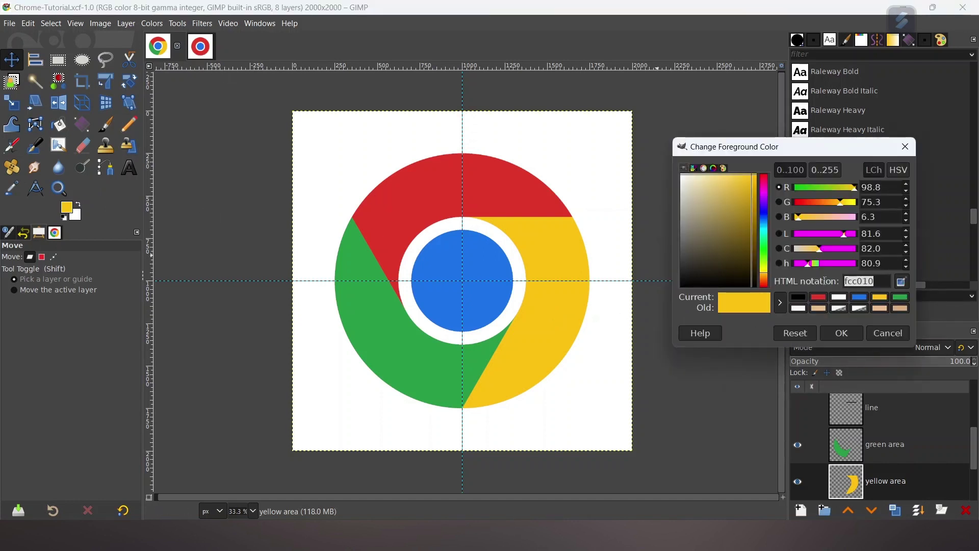
click(882, 282)
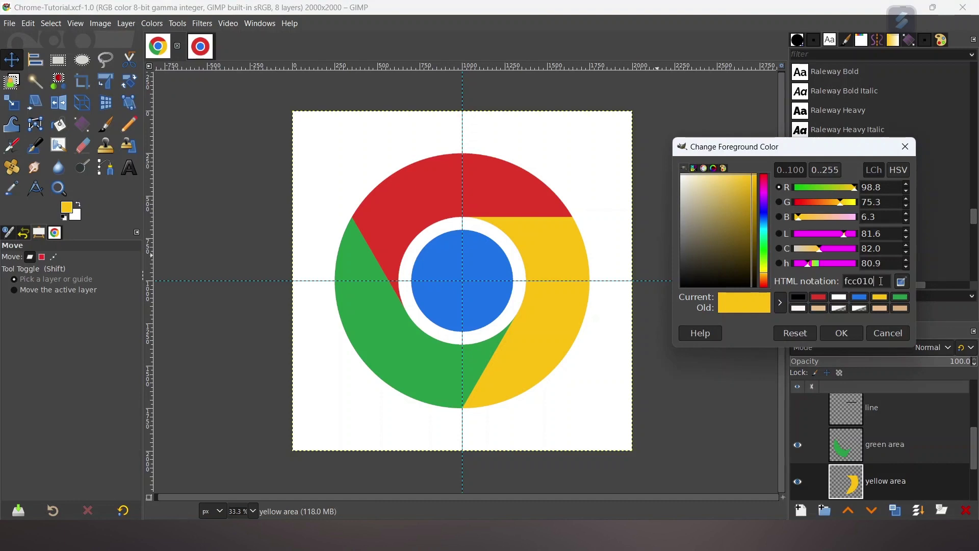
click(855, 333)
click(201, 46)
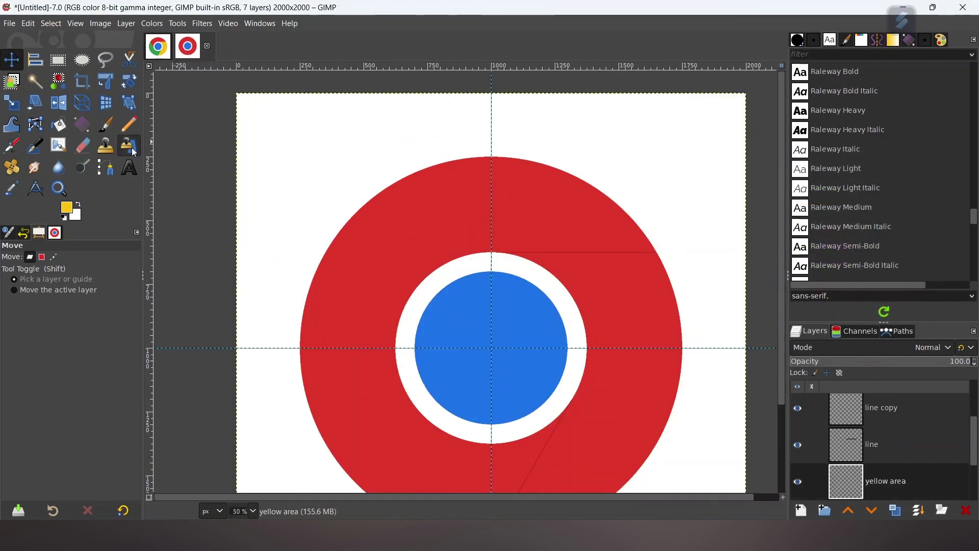
Start a path at the horizontal line's inner end and extend it along the line to just outside the red circle.
click(106, 168)
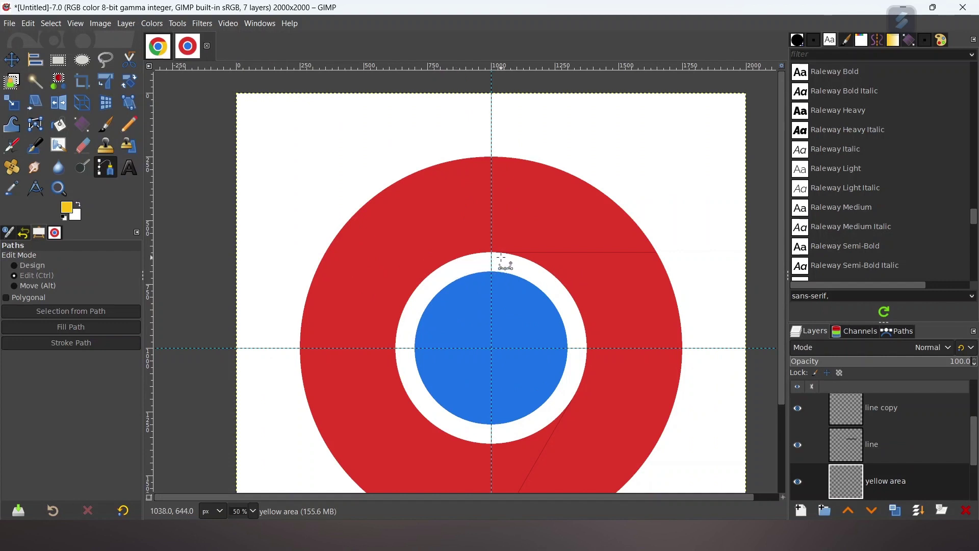
scroll(497, 257, up, 3)
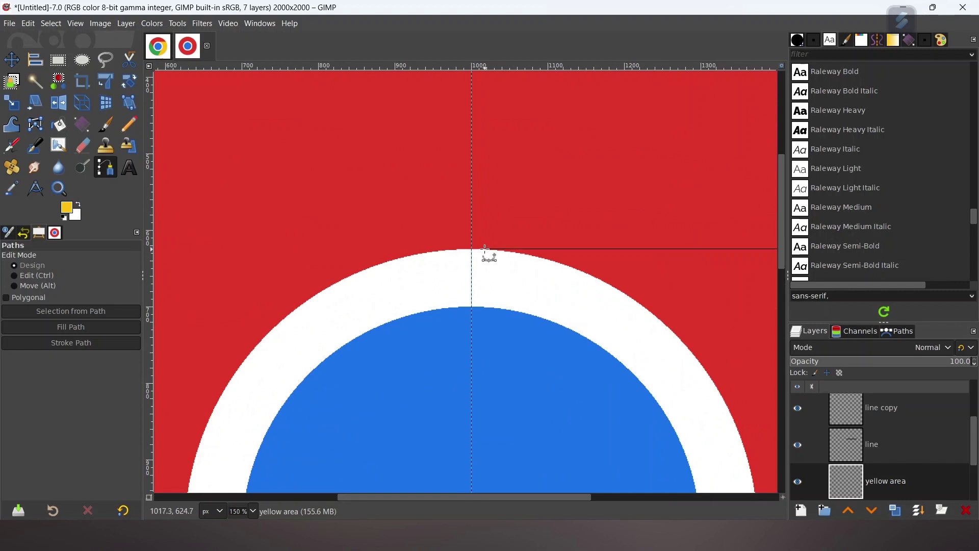
click(485, 249)
drag(578, 494, 730, 494)
click(616, 251)
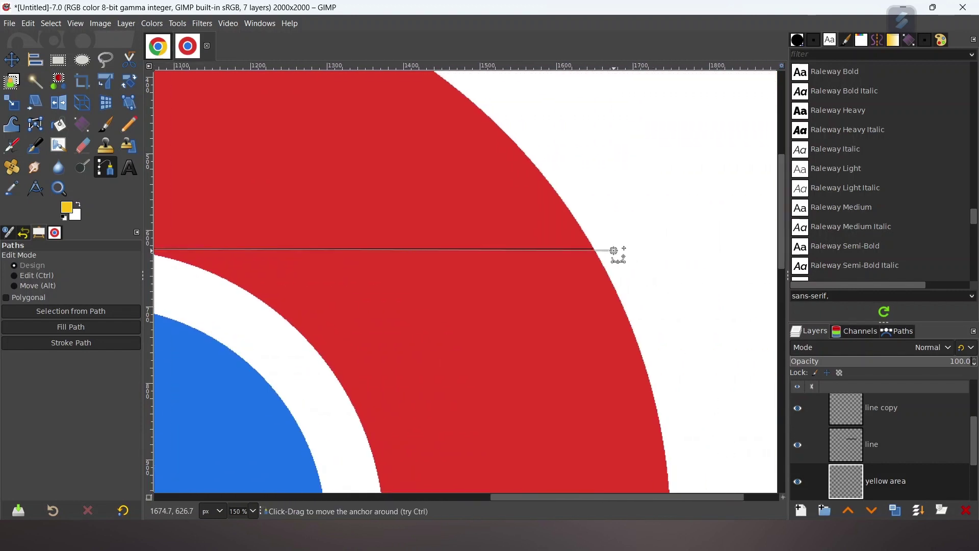
drag(615, 250, 613, 249)
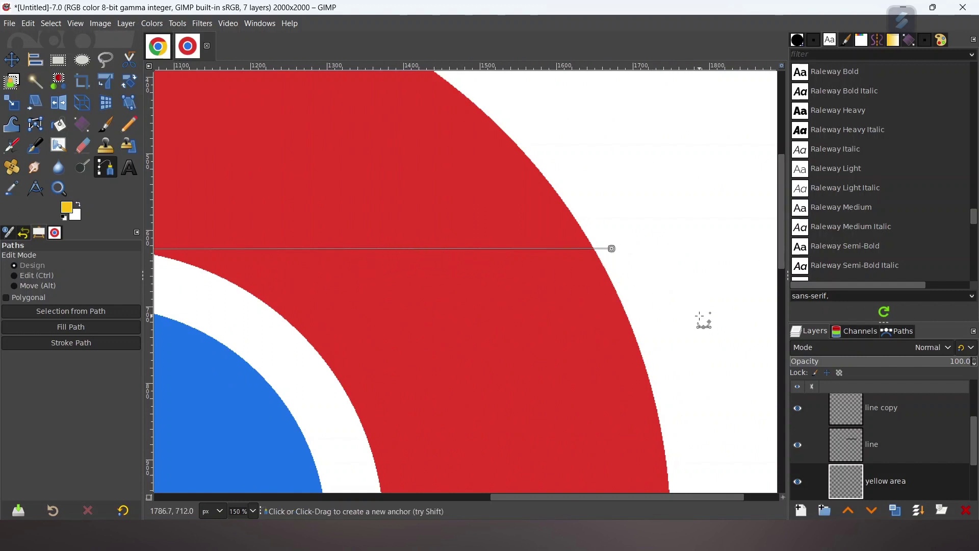
Continue the path with straight segments around the outside of the red circle's right half to just below its lowest point.
scroll(709, 322, down, 3)
click(726, 347)
click(728, 426)
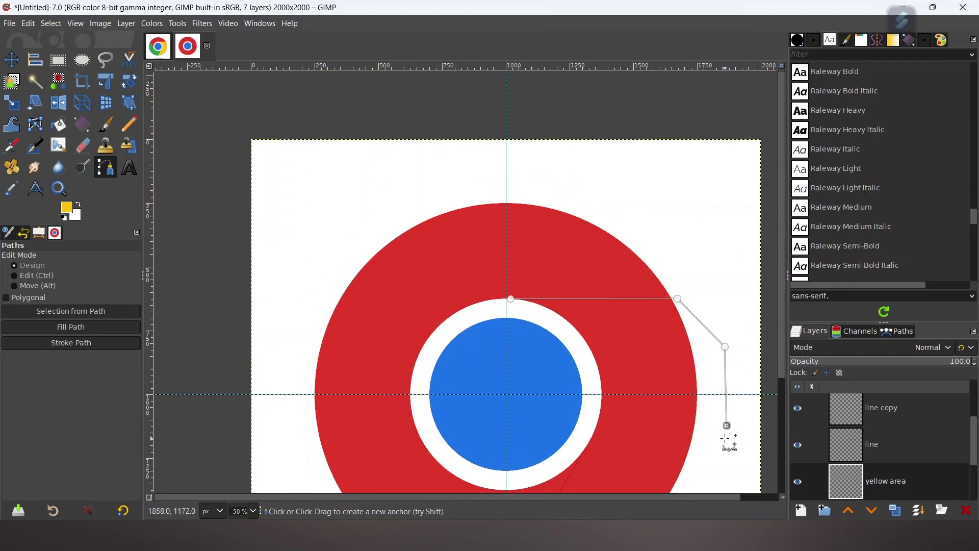
scroll(730, 442, down, 3)
click(692, 363)
click(635, 409)
click(566, 442)
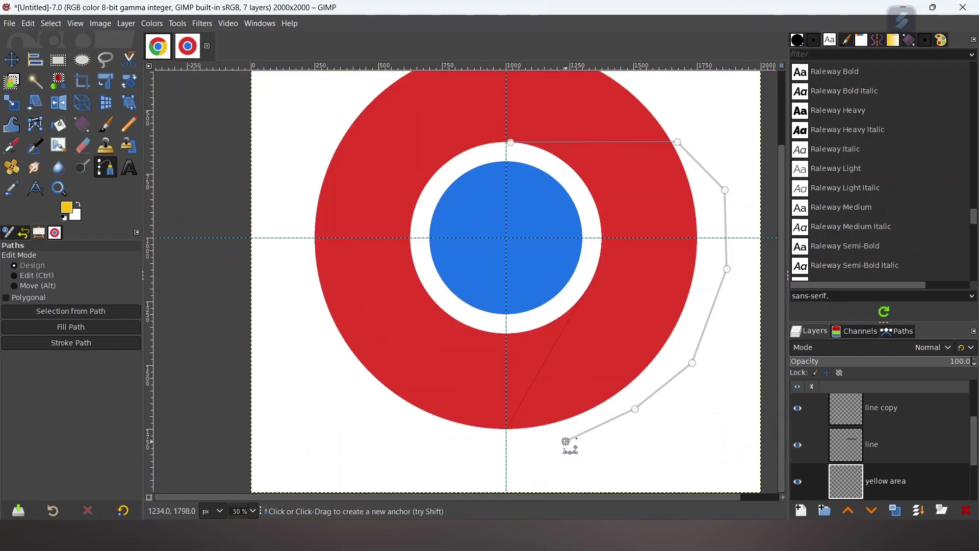
click(507, 437)
Add path anchors at the lower end of the rotated line and at its upper end on the white circle's edge.
scroll(506, 438, up, 4)
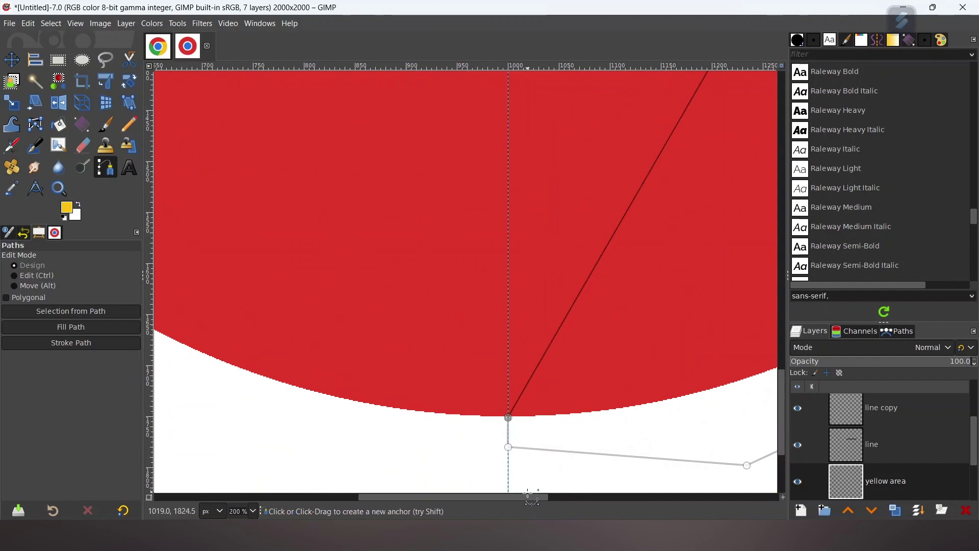
drag(531, 497, 559, 500)
scroll(704, 247, up, 6)
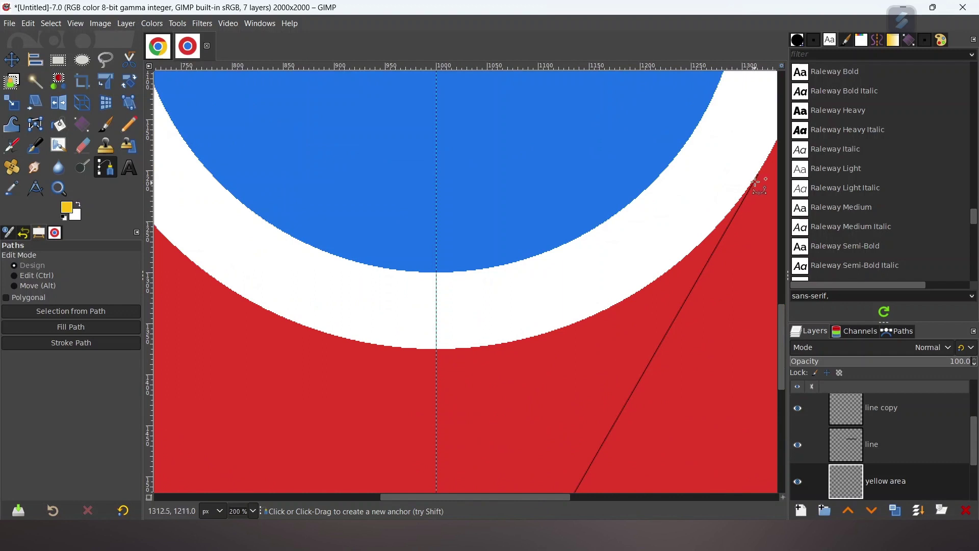
click(760, 171)
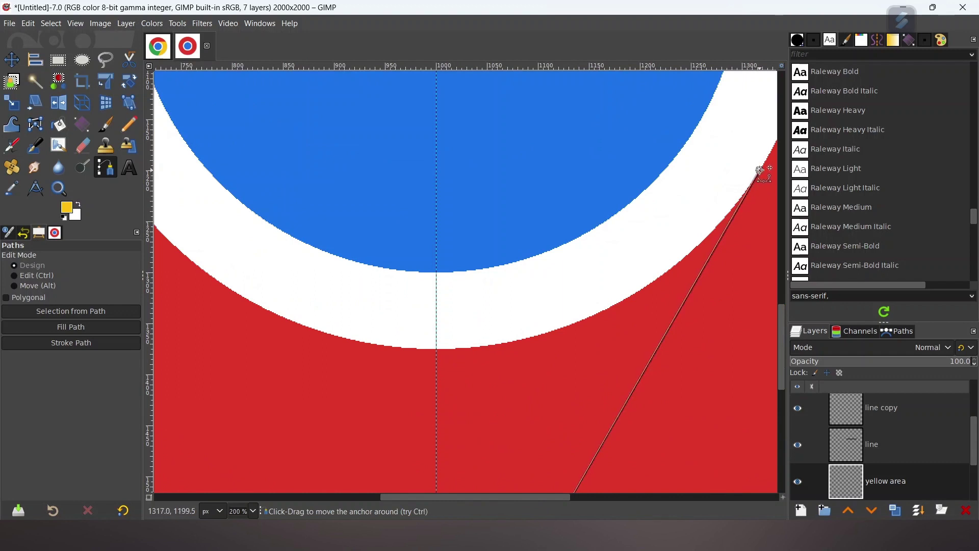
key(1)
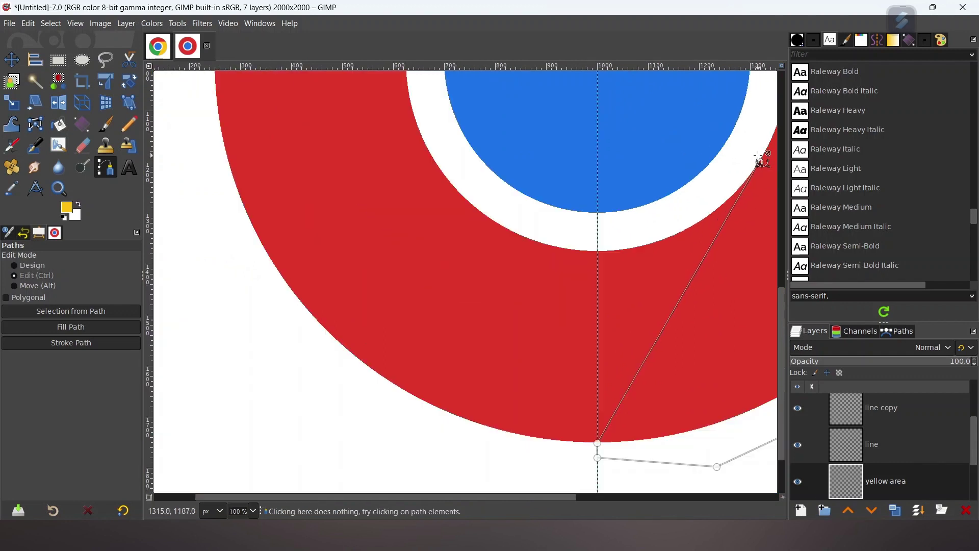
Close the path with anchors running up through the white ring to the starting anchor and convert it to a selection.
drag(562, 500, 613, 497)
scroll(668, 217, up, 4)
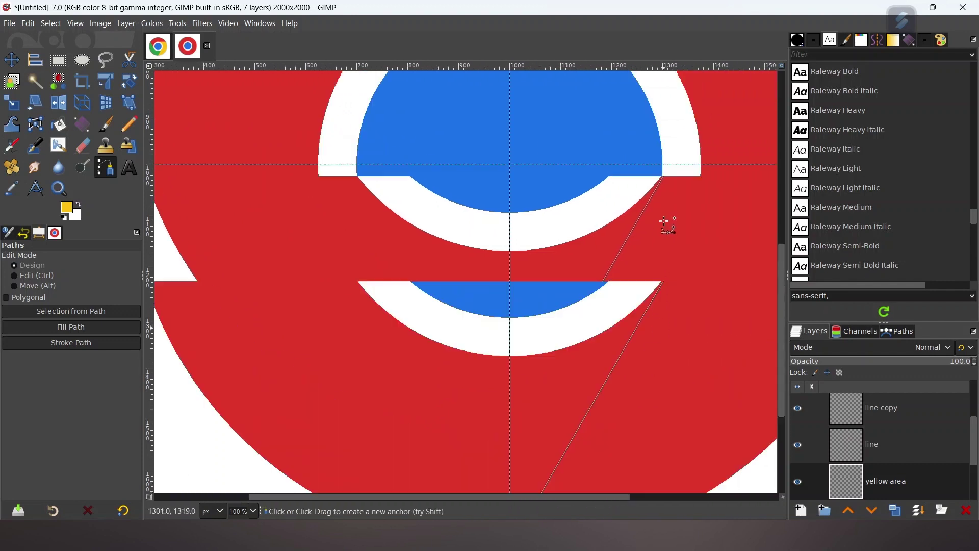
click(674, 211)
click(638, 164)
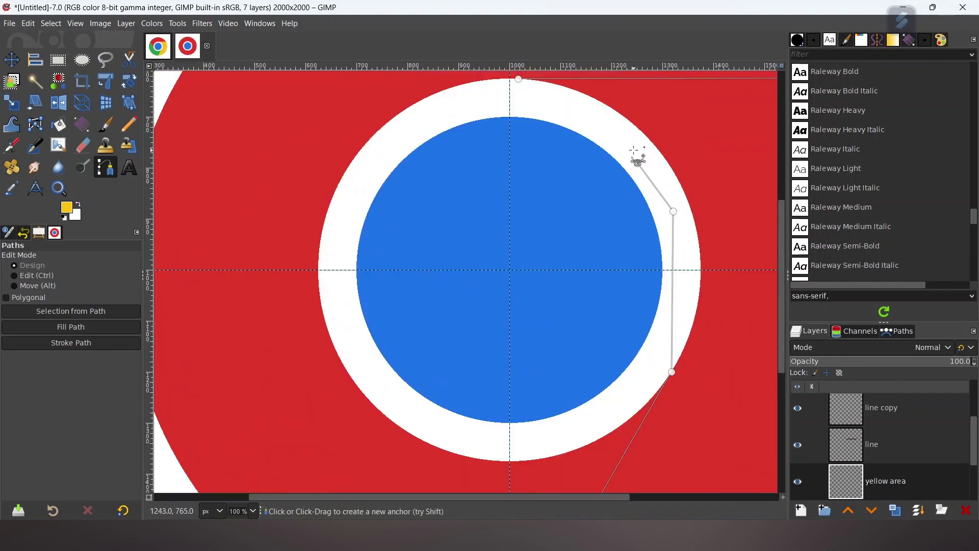
click(580, 117)
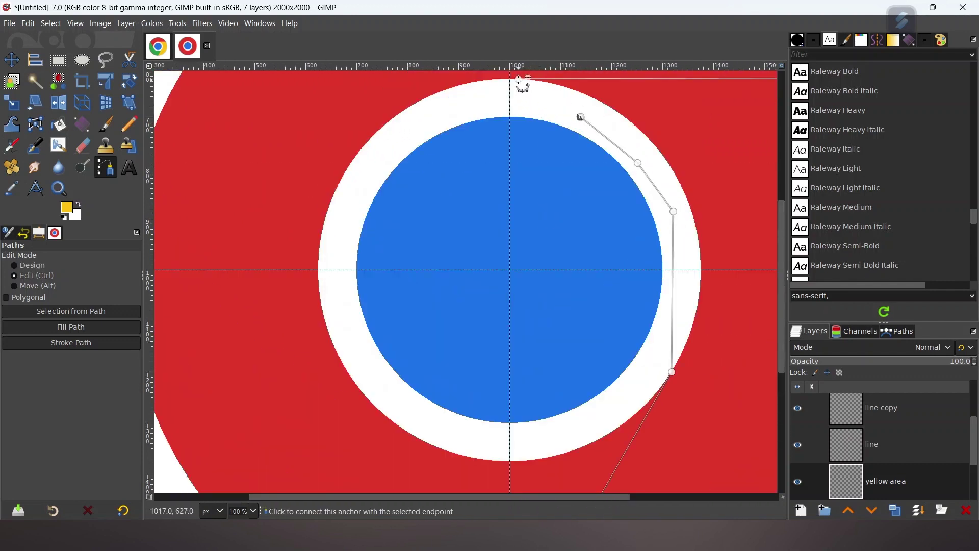
ctrl+click(519, 79)
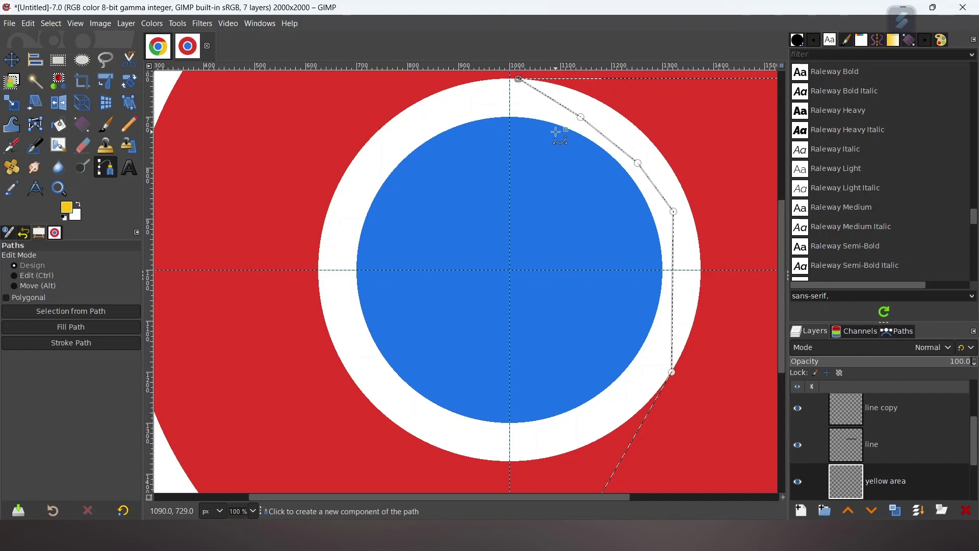
Fill the selection on the yellow area layer with the yellow foreground colour, clear the selection and leave the path.
right_click(701, 171)
mouse_move(724, 204)
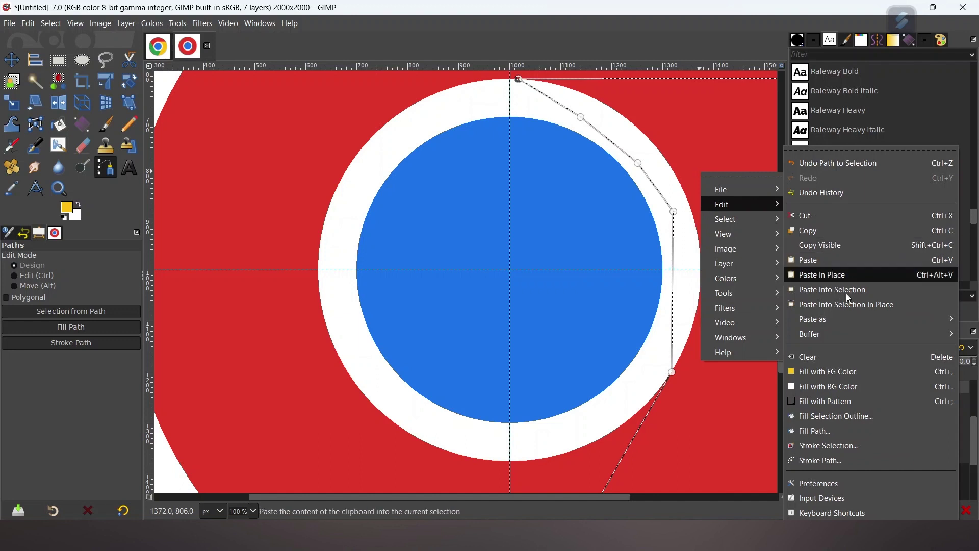
click(839, 372)
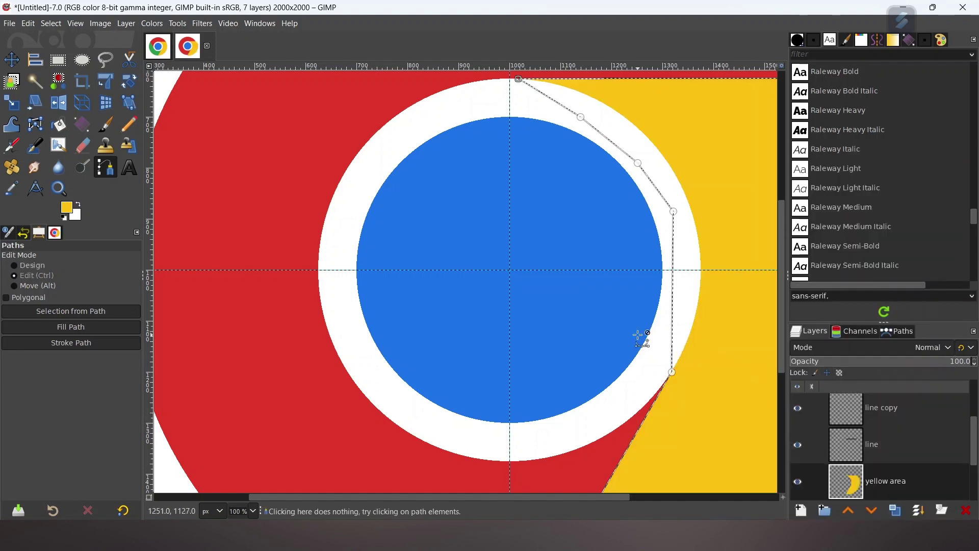
key(m)
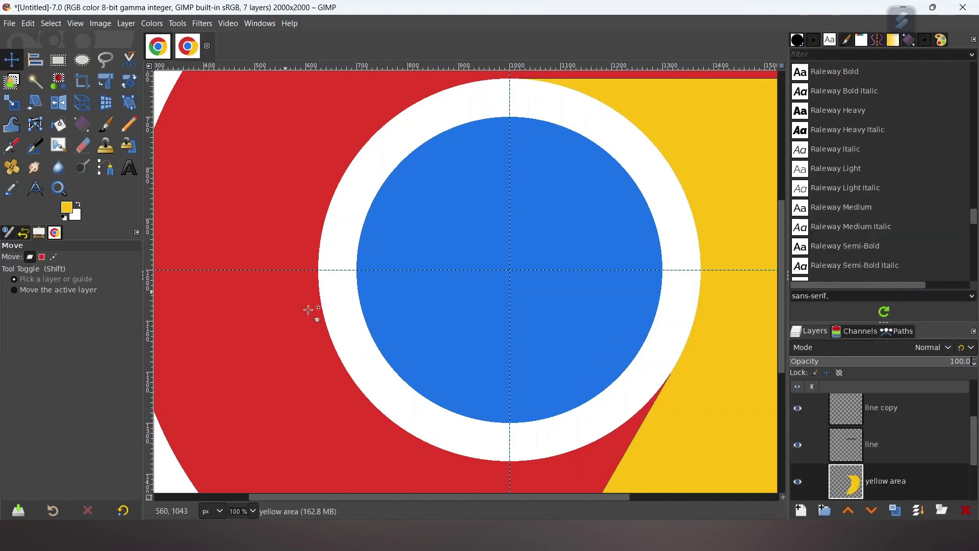
click(54, 256)
scroll(497, 499, right, 4)
scroll(590, 461, down, 3)
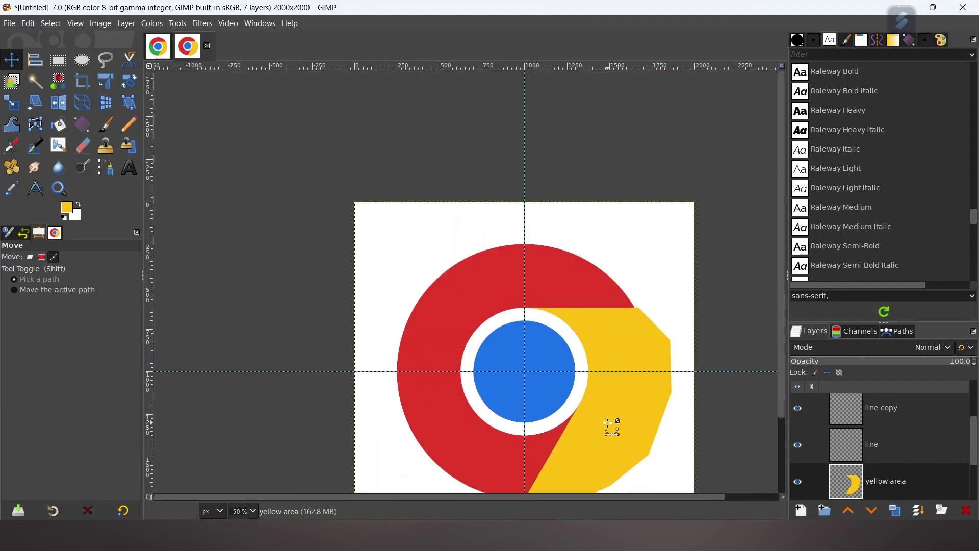
scroll(610, 424, down, 2)
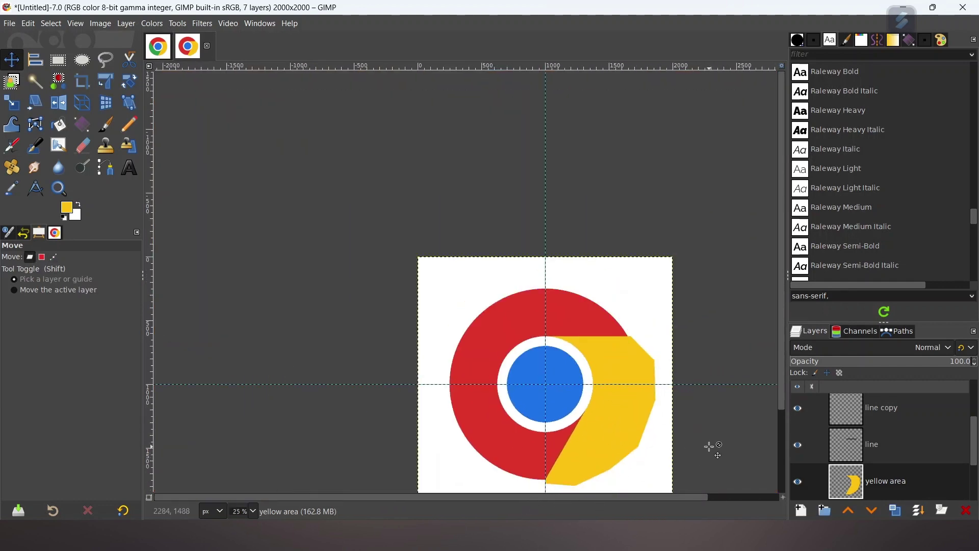
Create a selection from the alpha of the red circle layer.
scroll(816, 474, down, 3)
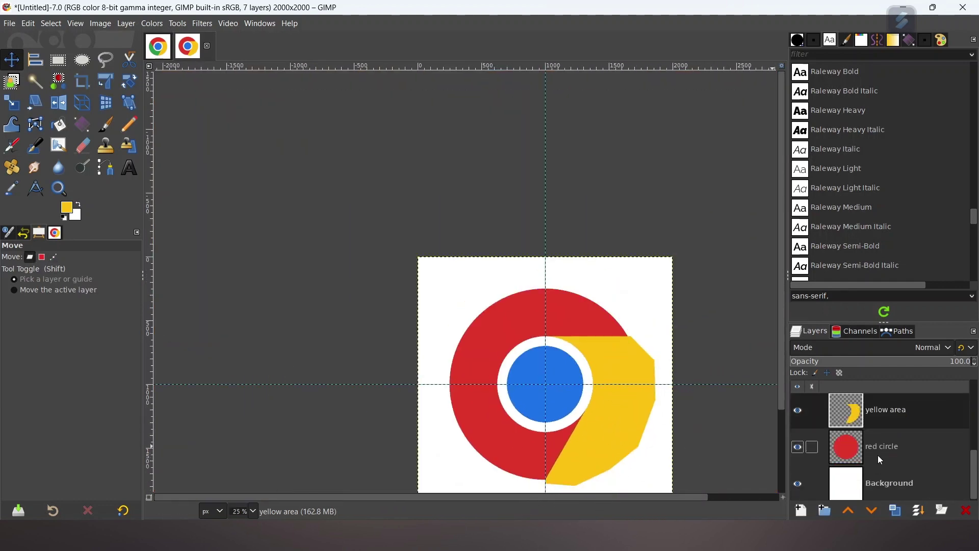
click(880, 453)
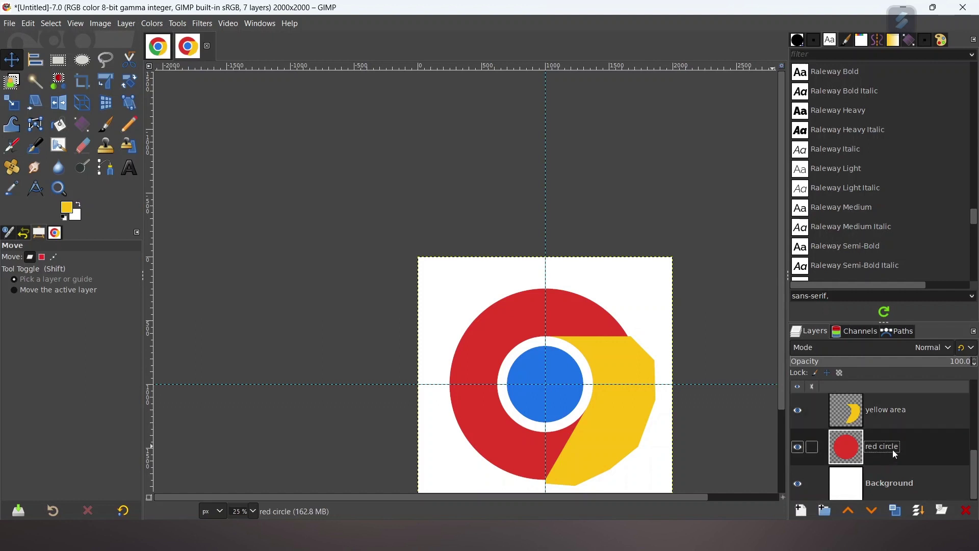
right_click(892, 451)
click(851, 403)
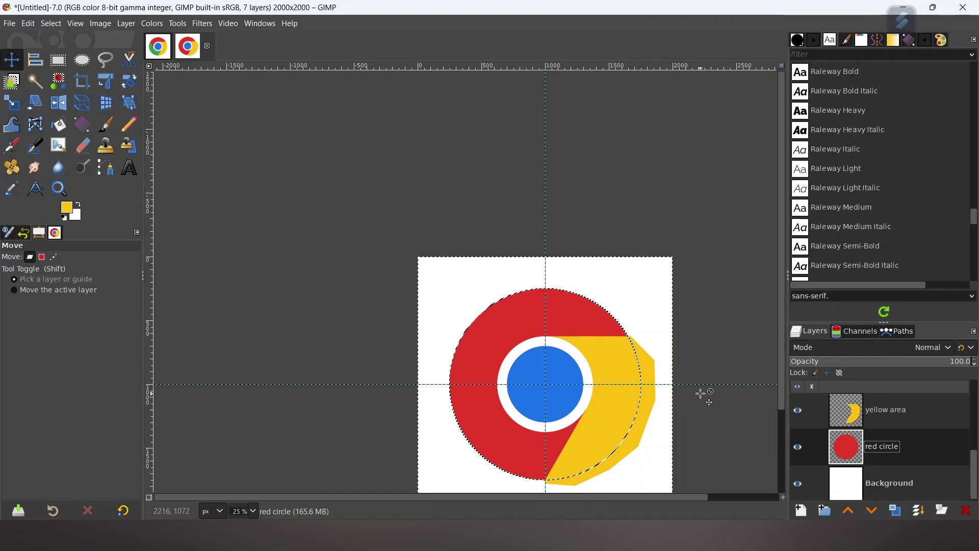
Clear everything outside the circle selection on the yellow area layer, then remove the selection.
click(891, 413)
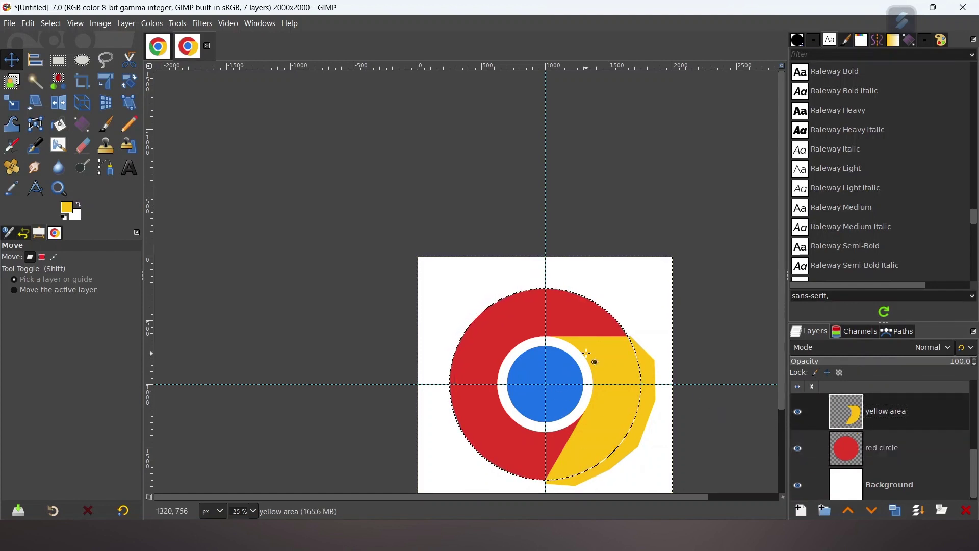
key(ctrl+i)
key(Delete)
key(ctrl+i)
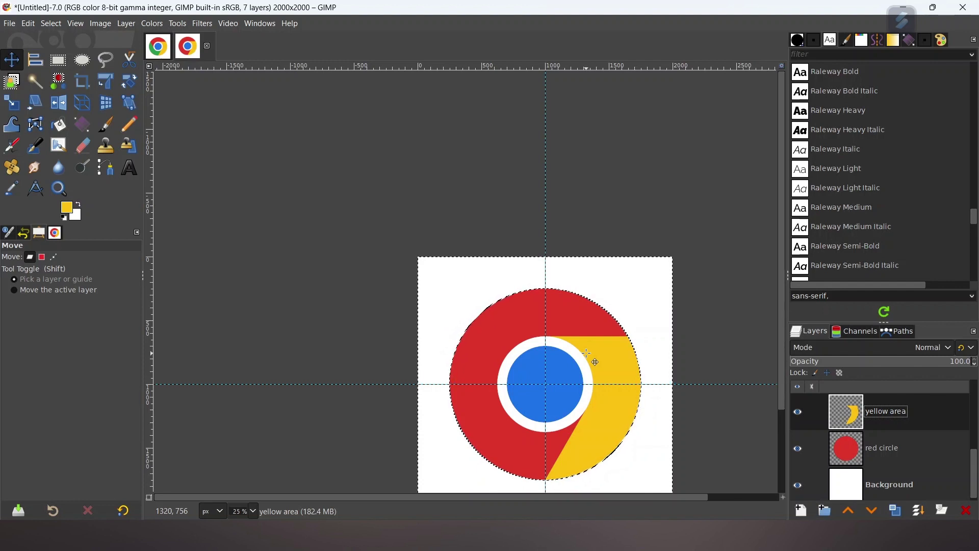
key(ctrl+shift+a)
Duplicate the yellow area layer and rotate the copy by 120 degrees around the centre at 1000, 1000 px.
scroll(859, 453, up, 1)
scroll(858, 453, up, 2)
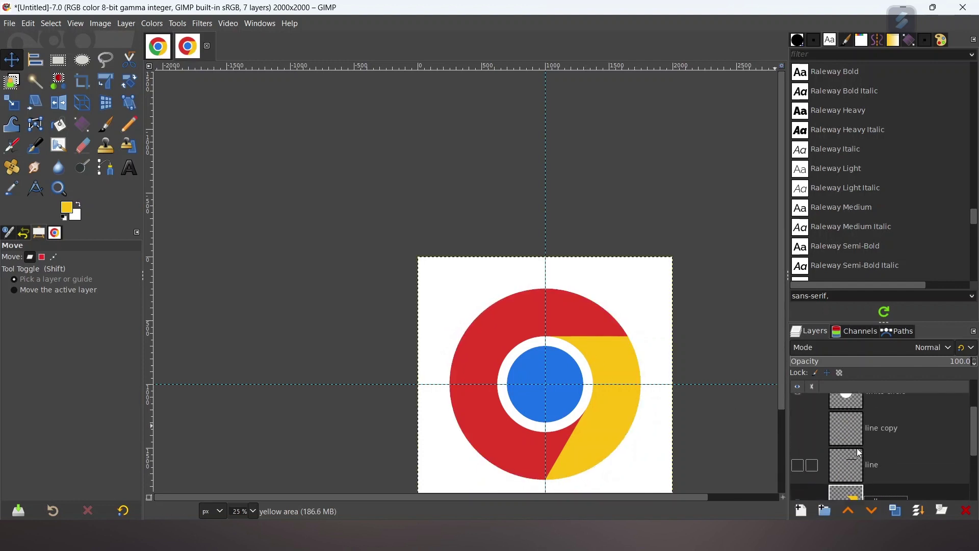
scroll(851, 461, down, 2)
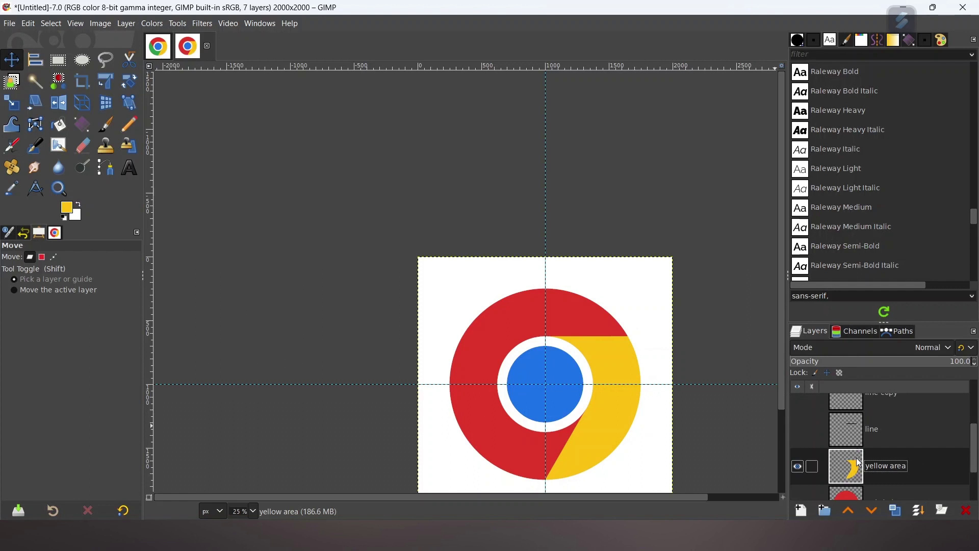
click(899, 510)
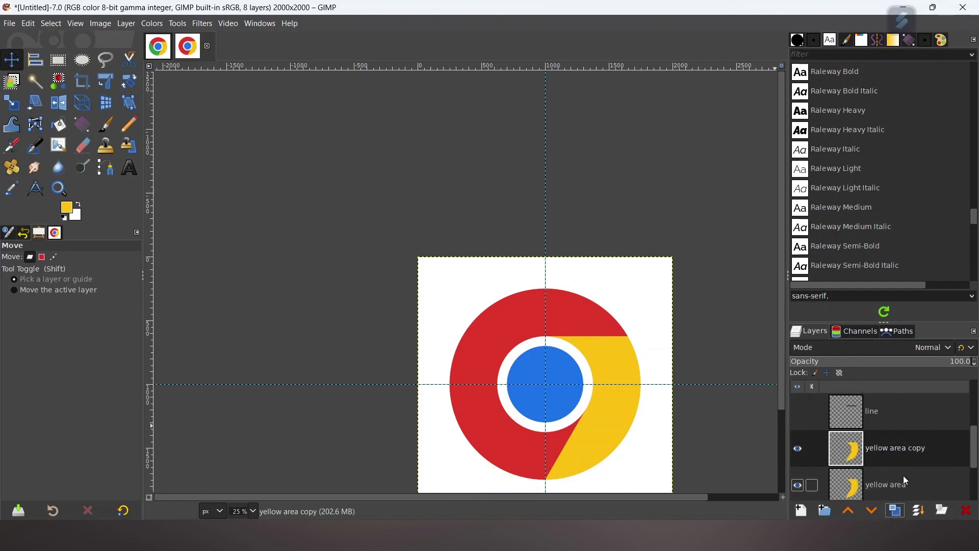
click(129, 91)
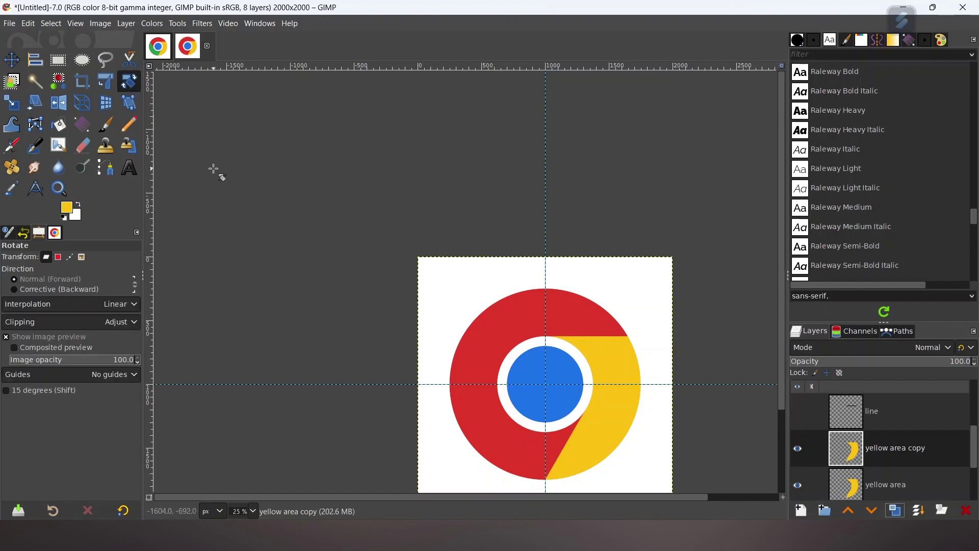
click(591, 415)
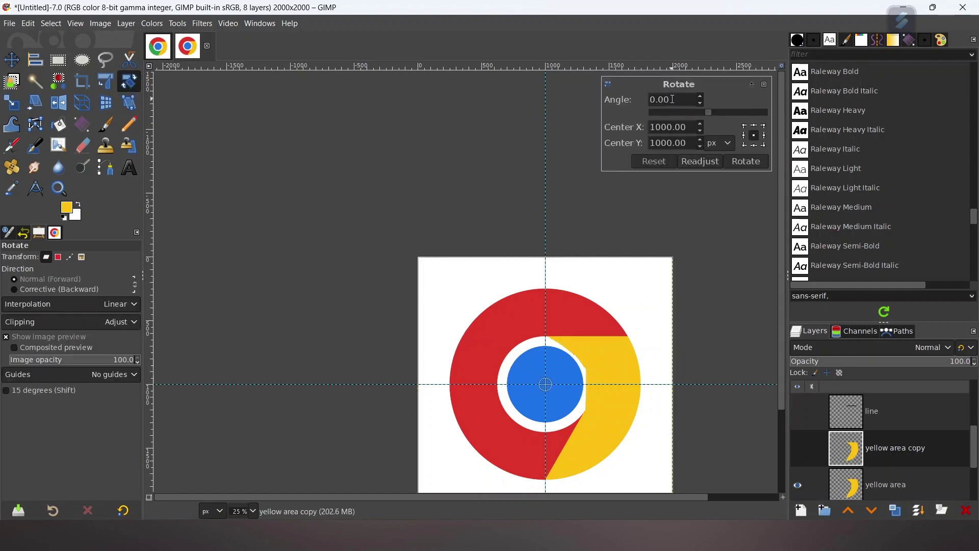
text(120)
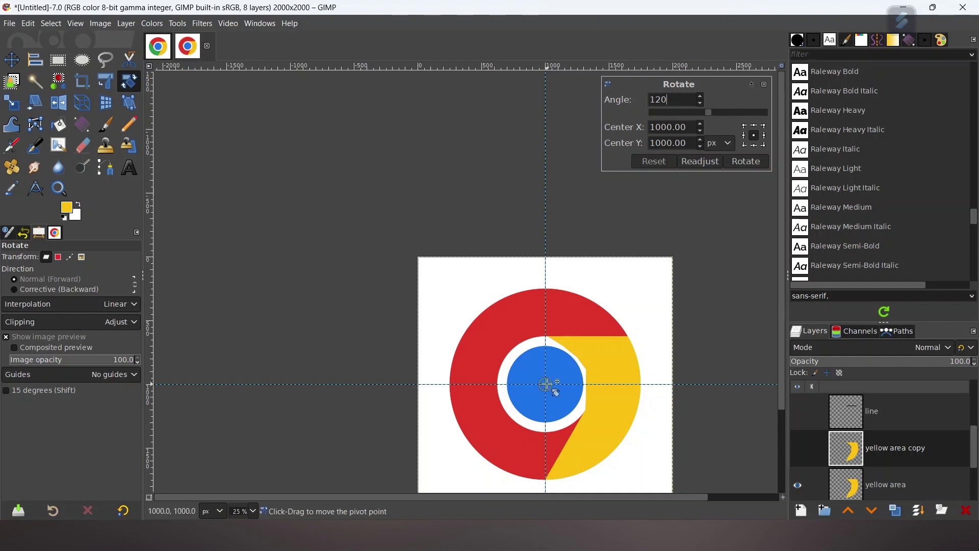
click(744, 162)
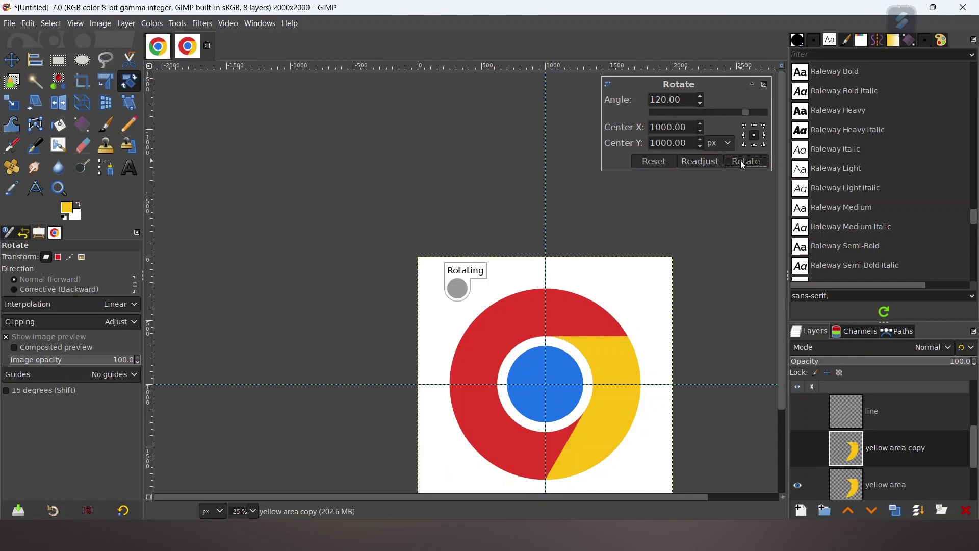
Set the foreground colour to the green sampled from the reference logo and return to the 2000×2000 working image.
click(158, 48)
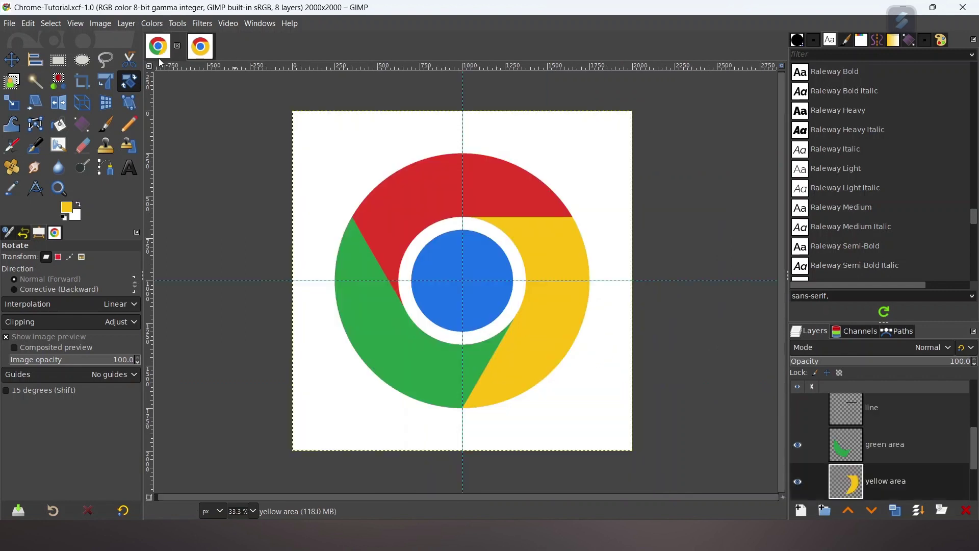
click(69, 210)
click(390, 341)
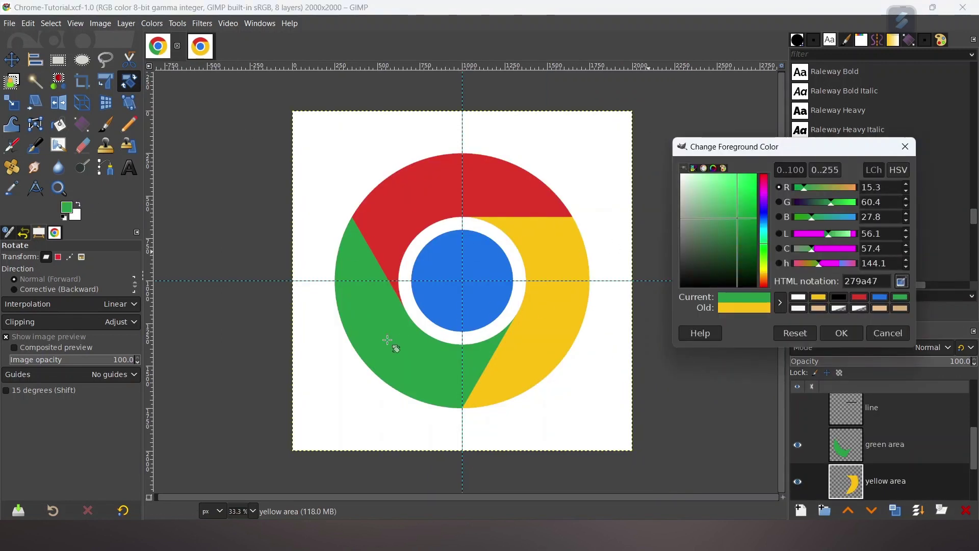
click(843, 334)
click(199, 51)
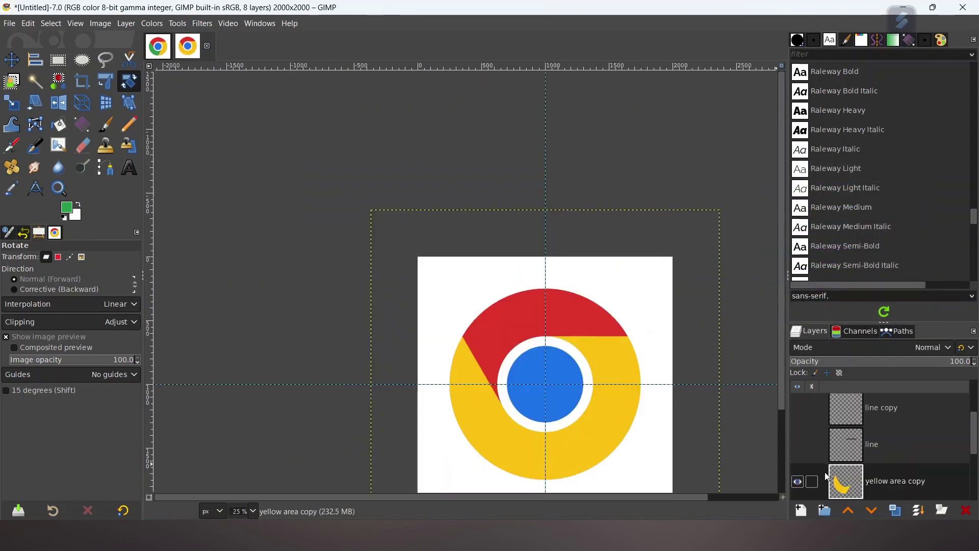
Create a selection from the alpha of the rotated yellow area copy layer.
scroll(828, 477, down, 2)
right_click(890, 449)
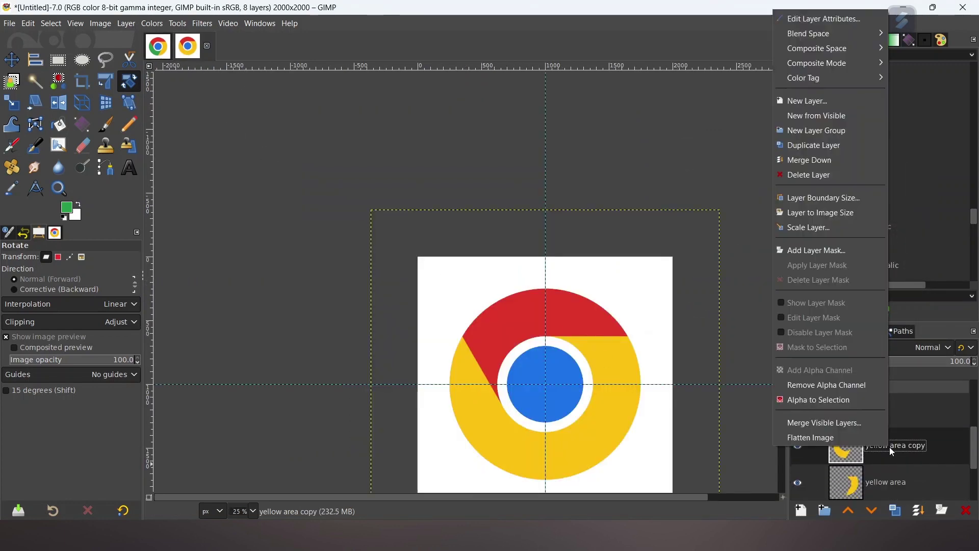
click(837, 400)
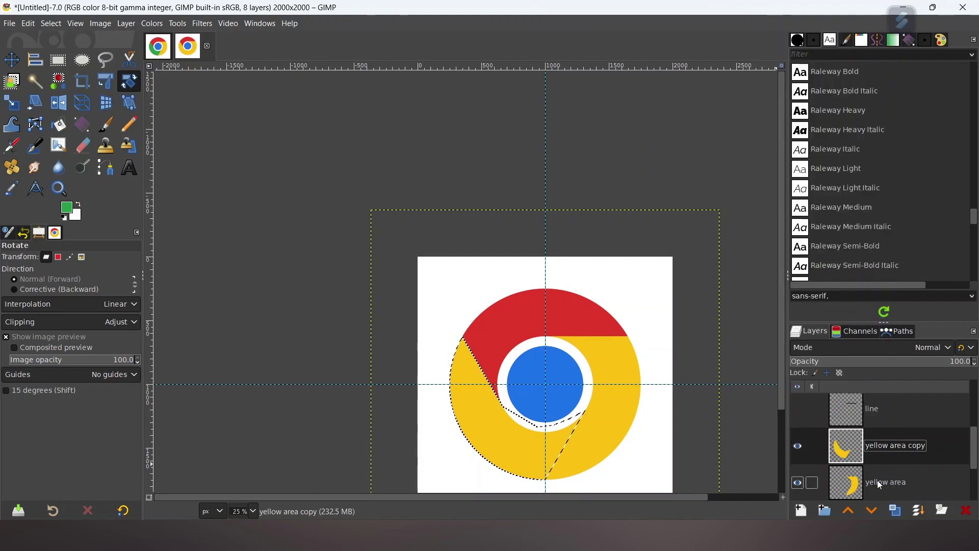
Add a new transparent 2000×2000 px layer named "green area" above the yellow area copy.
click(802, 510)
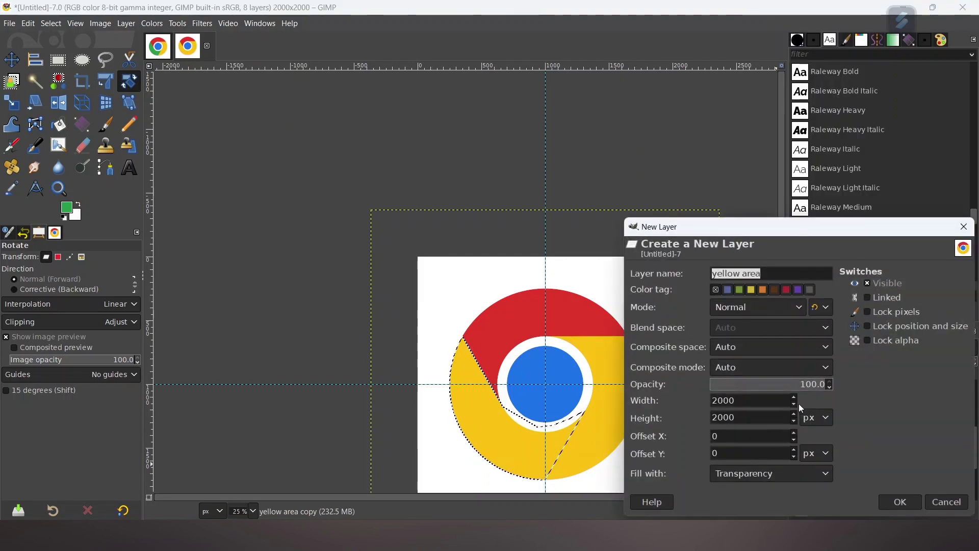
click(741, 274)
drag(741, 273, 677, 277)
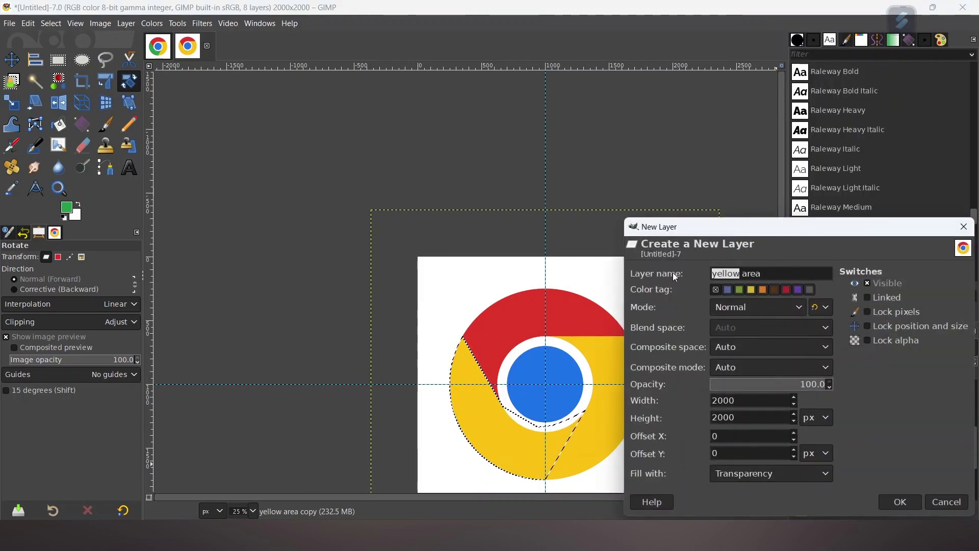
text(green)
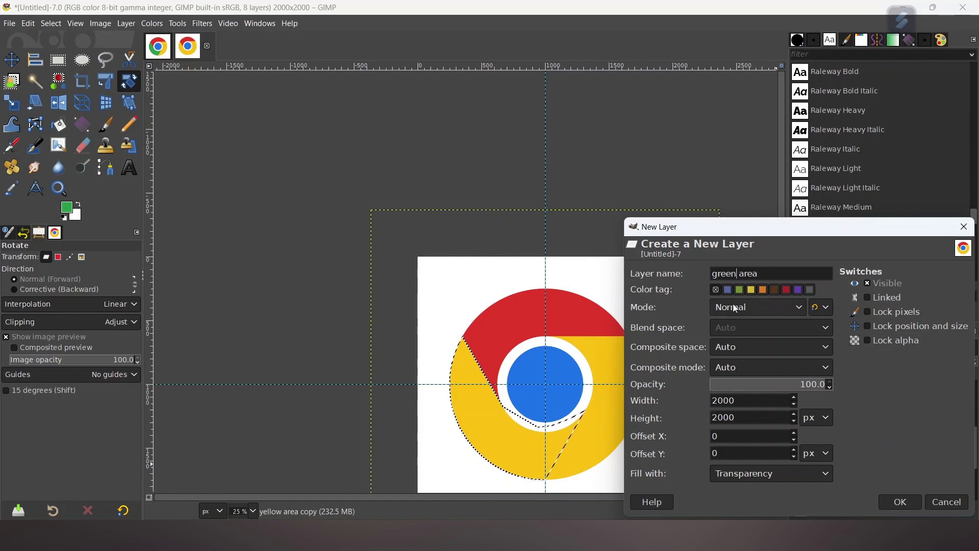
click(902, 503)
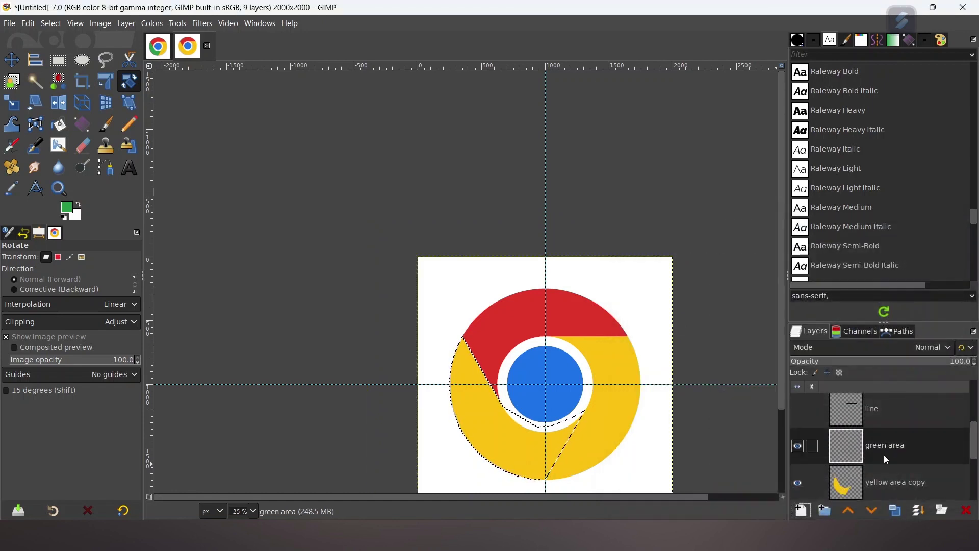
Fill the selection on the green area layer with the green foreground colour and clear the selection.
right_click(498, 421)
mouse_move(528, 264)
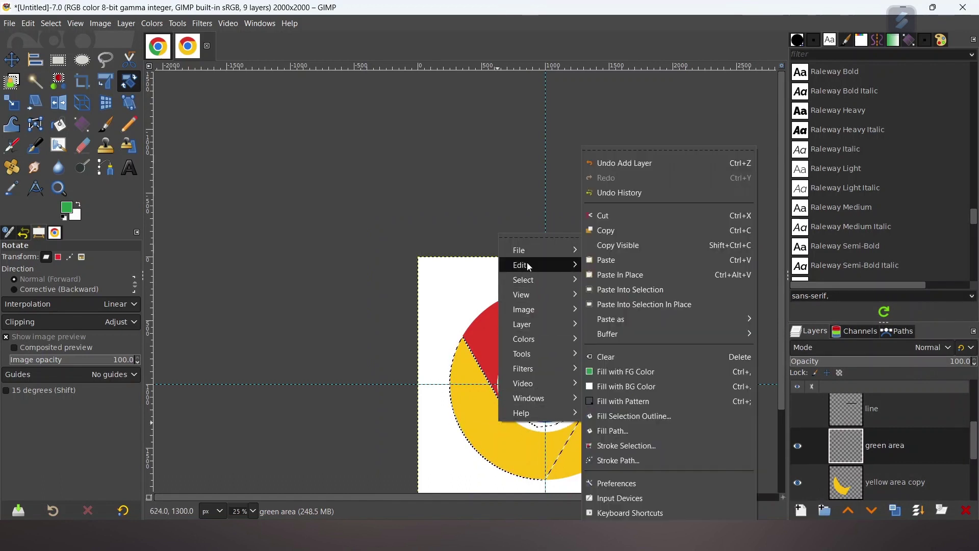
click(614, 365)
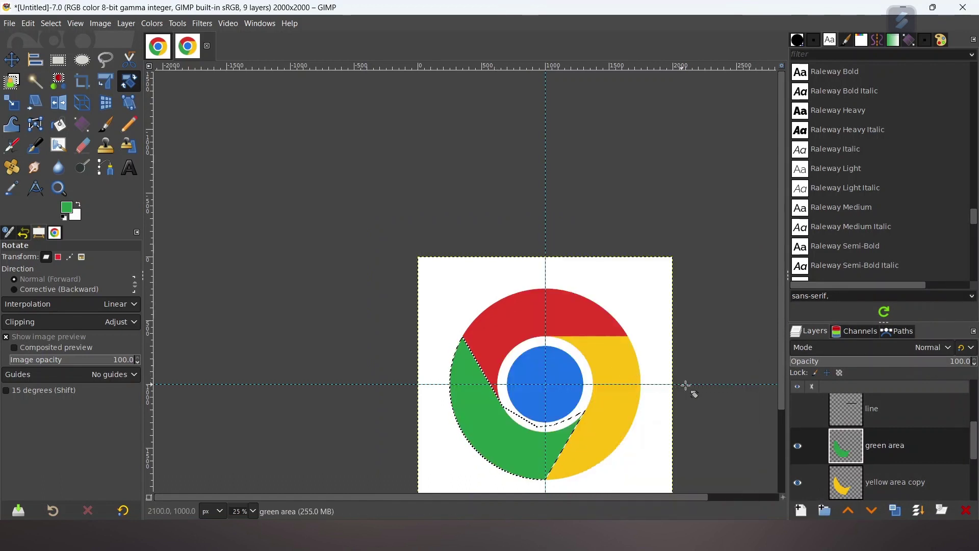
key(ctrl+shift+a)
Select the yellow area copy layer beneath the green area.
scroll(892, 448, down, 1)
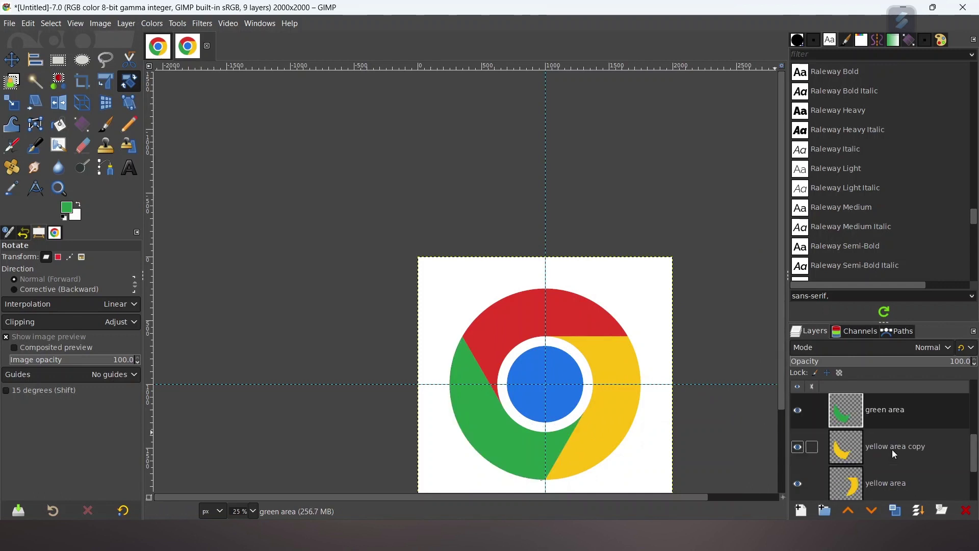
click(890, 451)
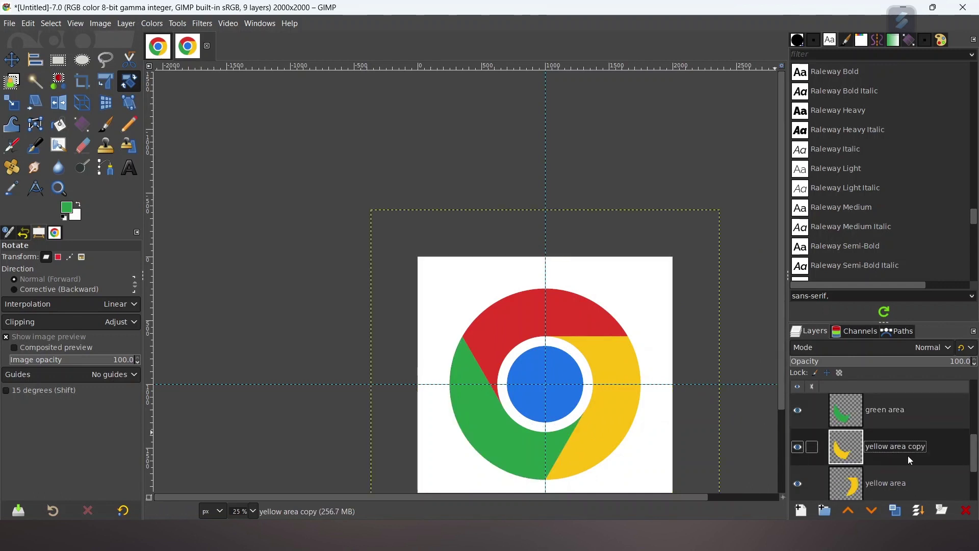